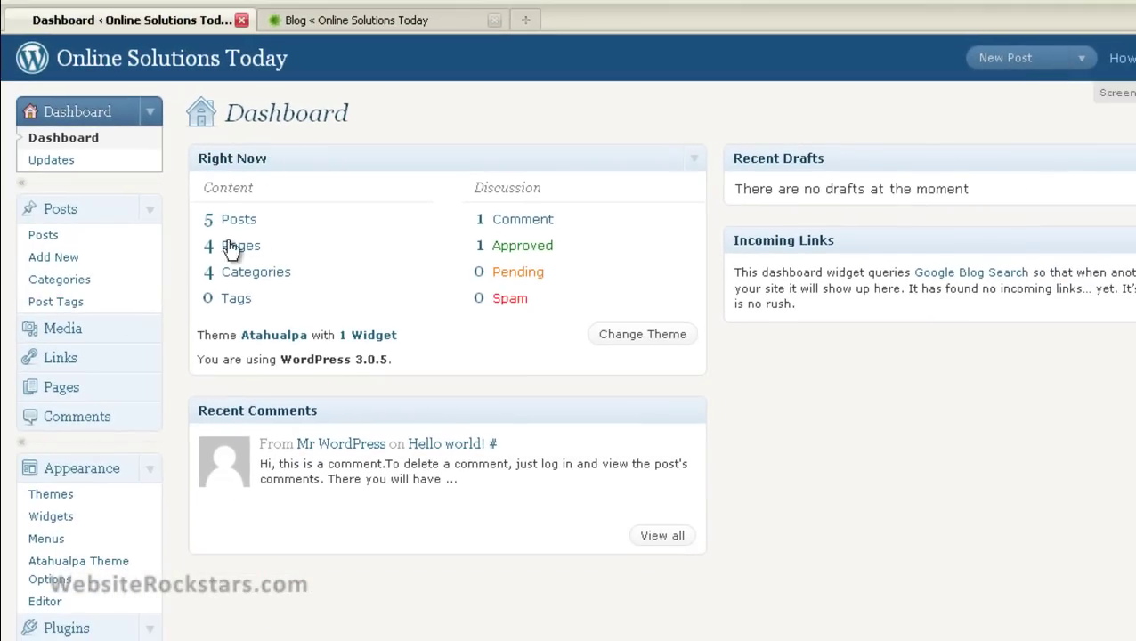
Step: Review the Cat1, Cat2, Cat3 and Uncategorized categories, then switch to the live Online Solutions Today blog
click(59, 279)
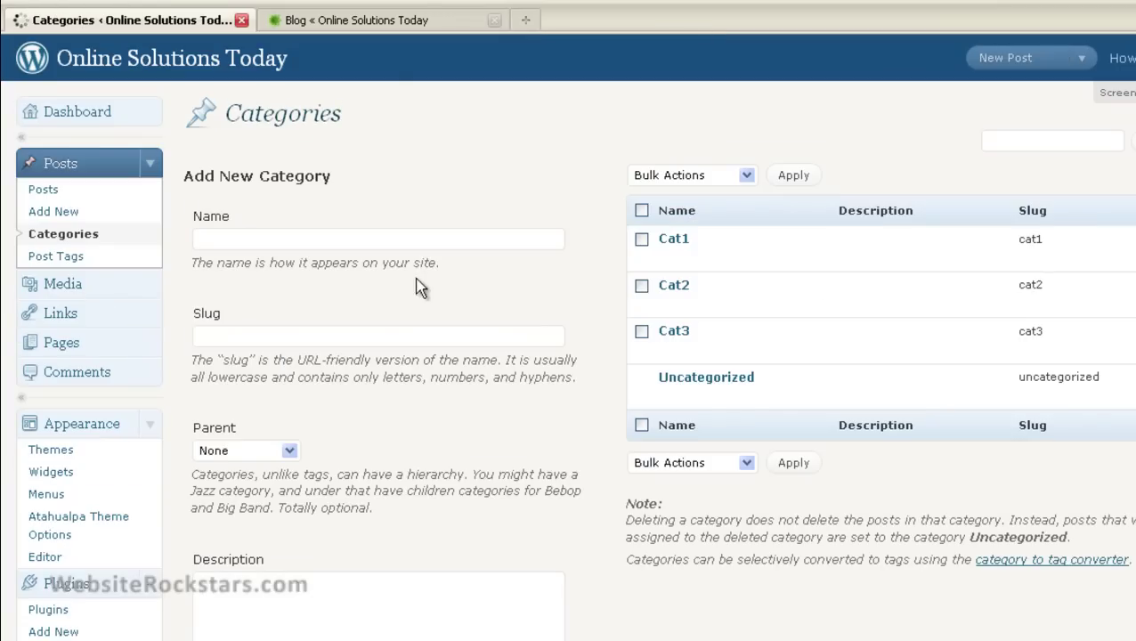
mouse_move(715, 258)
mouse_move(718, 331)
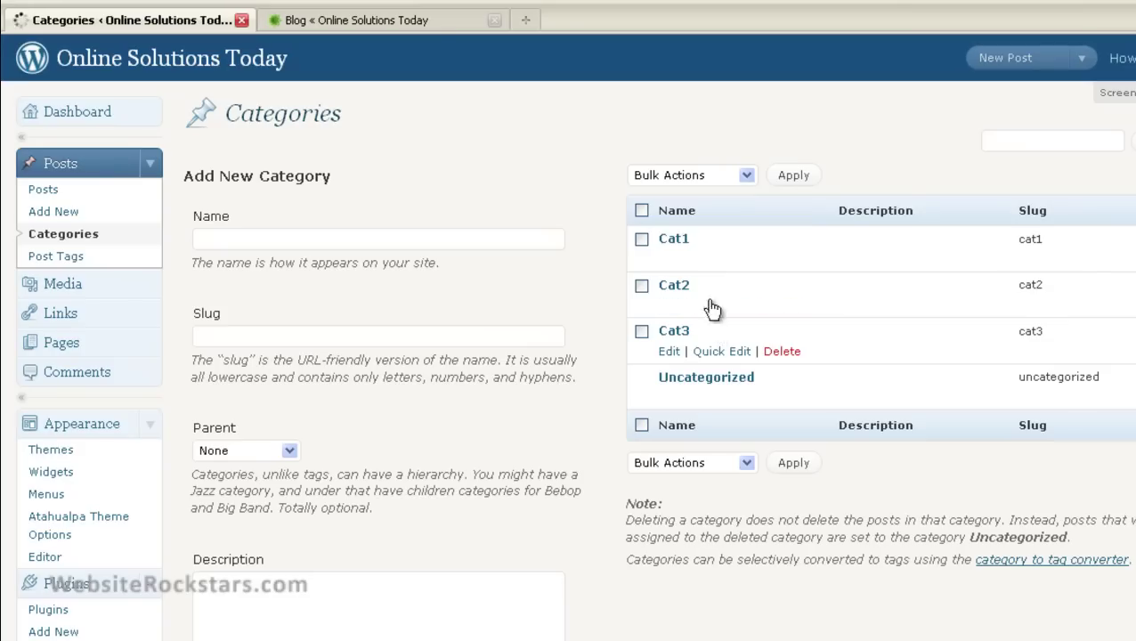
click(428, 31)
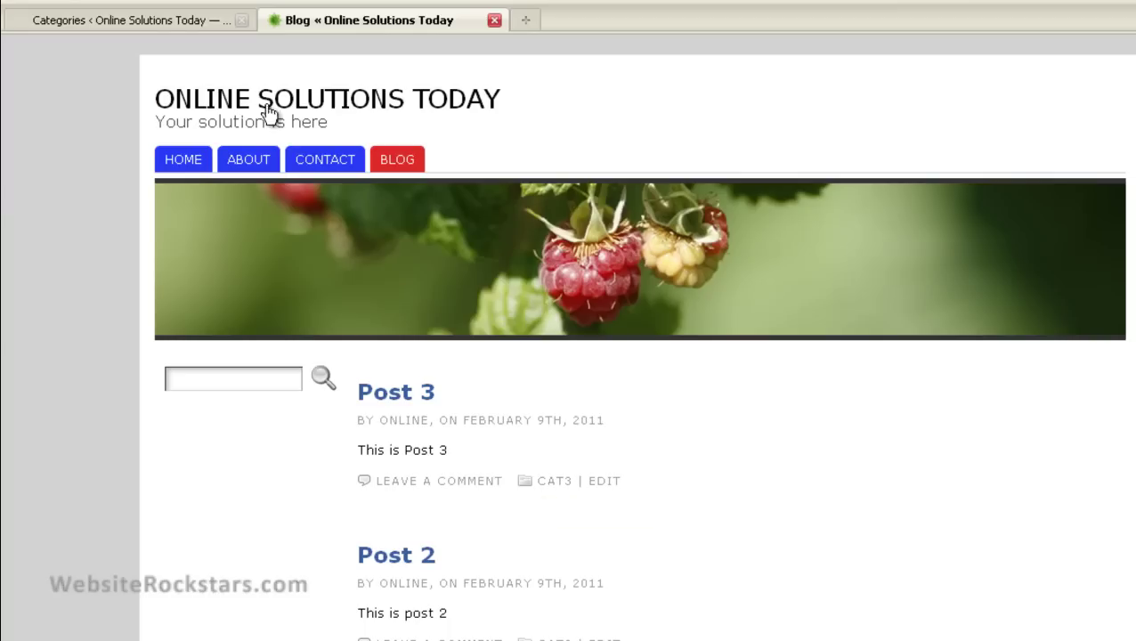
Step: Compare the Categories admin list with the live blog, ending back on the Categories page
click(157, 20)
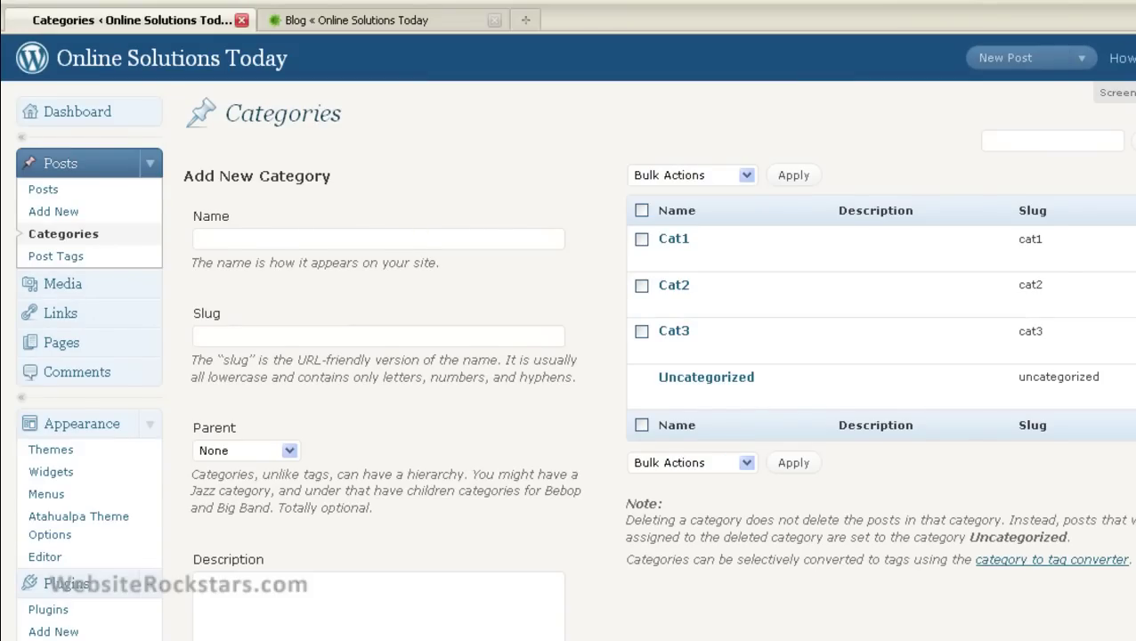
scroll(570, 356, down, 4)
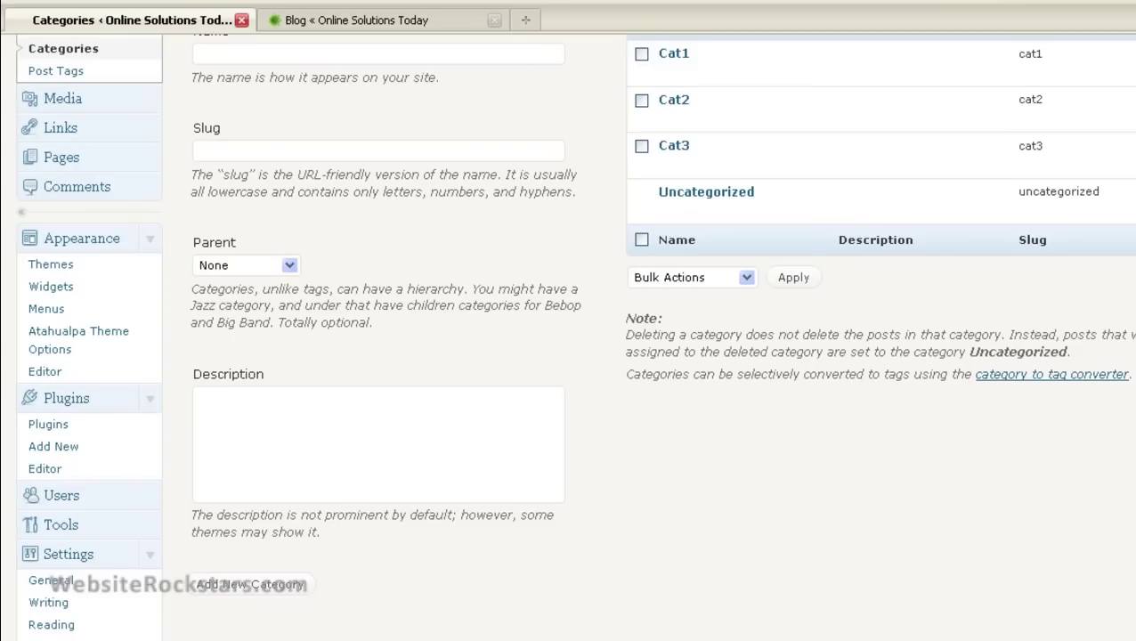
click(406, 22)
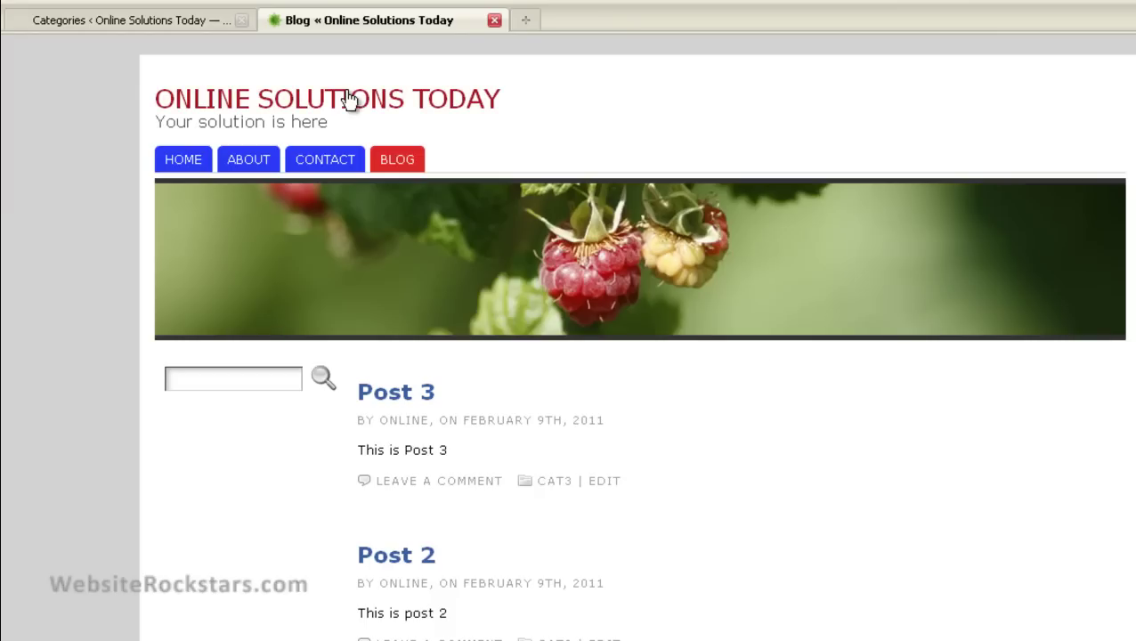
click(180, 29)
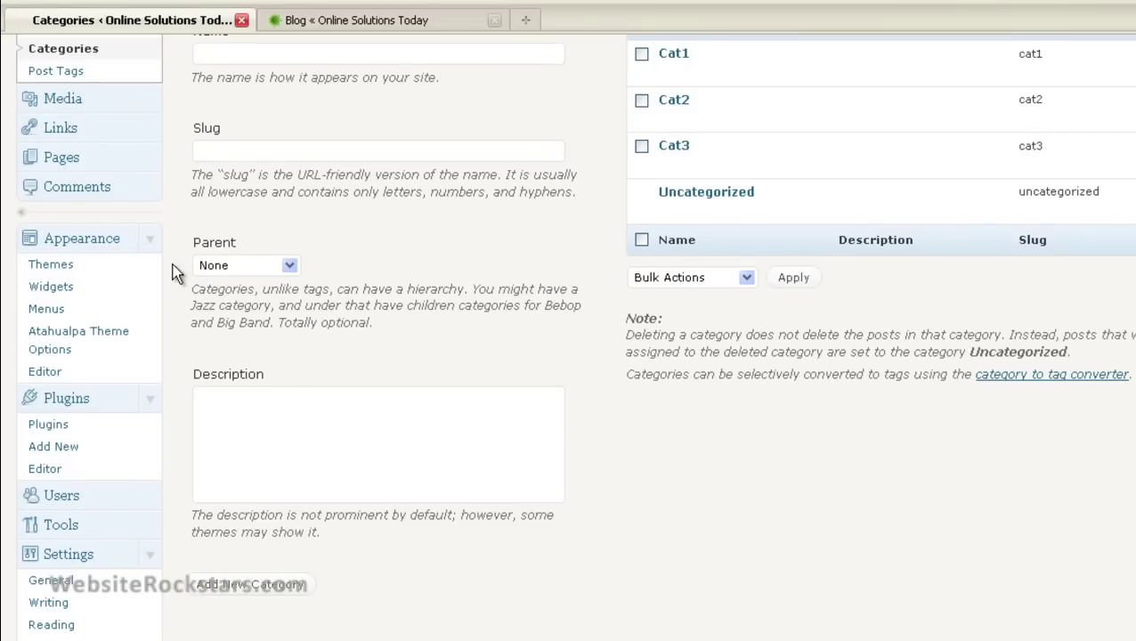
Step: Open the Atahualpa Style & edit HEADER AREA settings, checking them against the live blog header
click(125, 352)
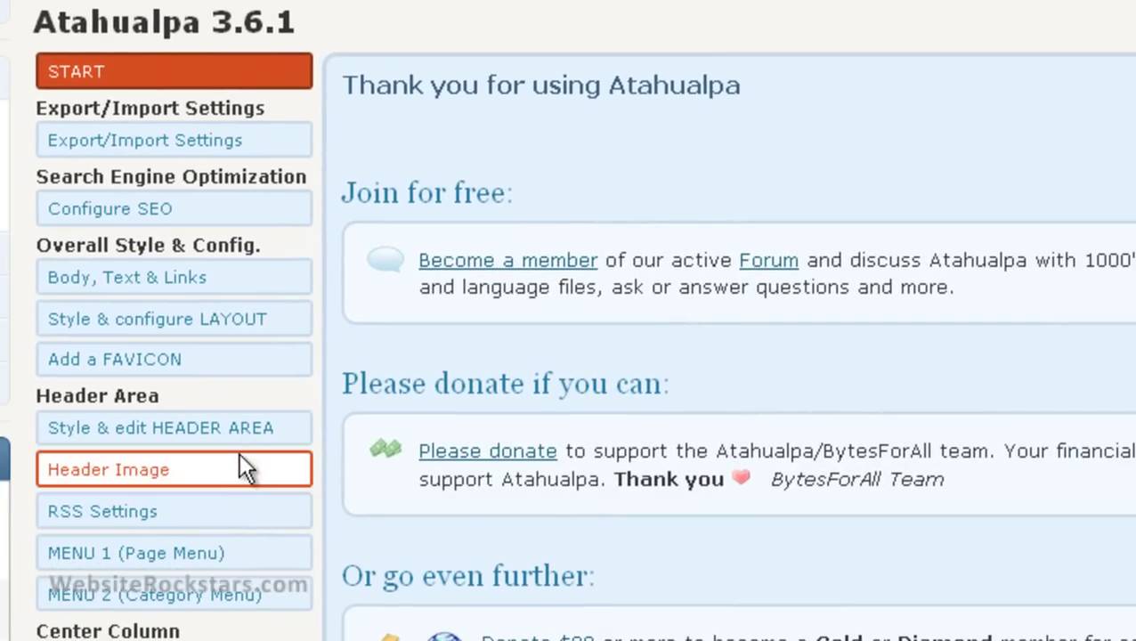
click(234, 442)
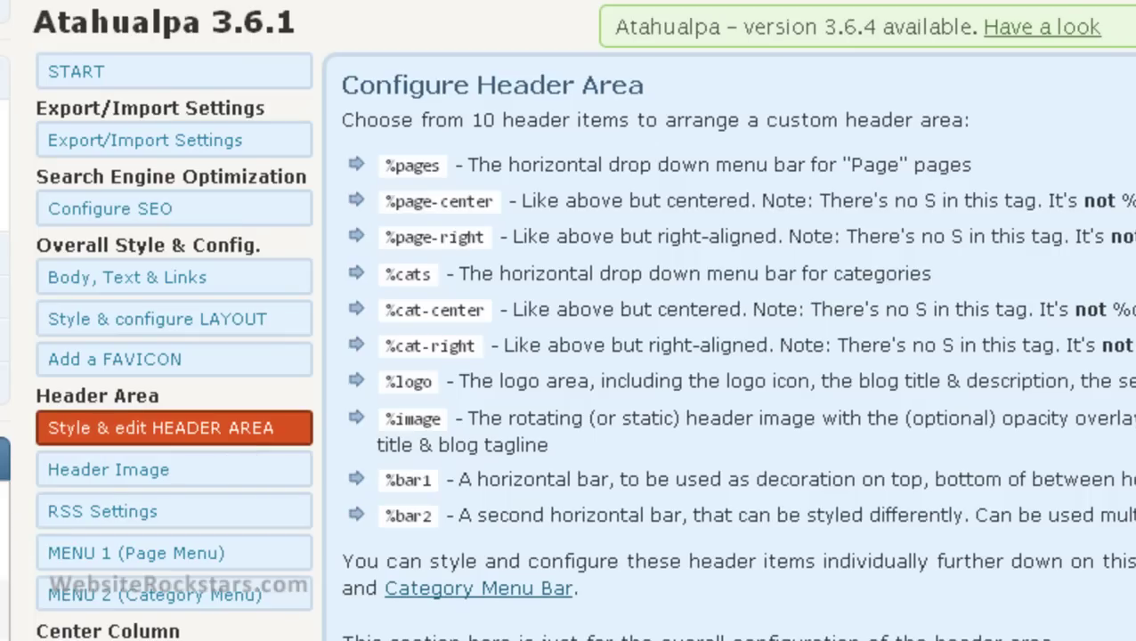
scroll(568, 321, down, 5)
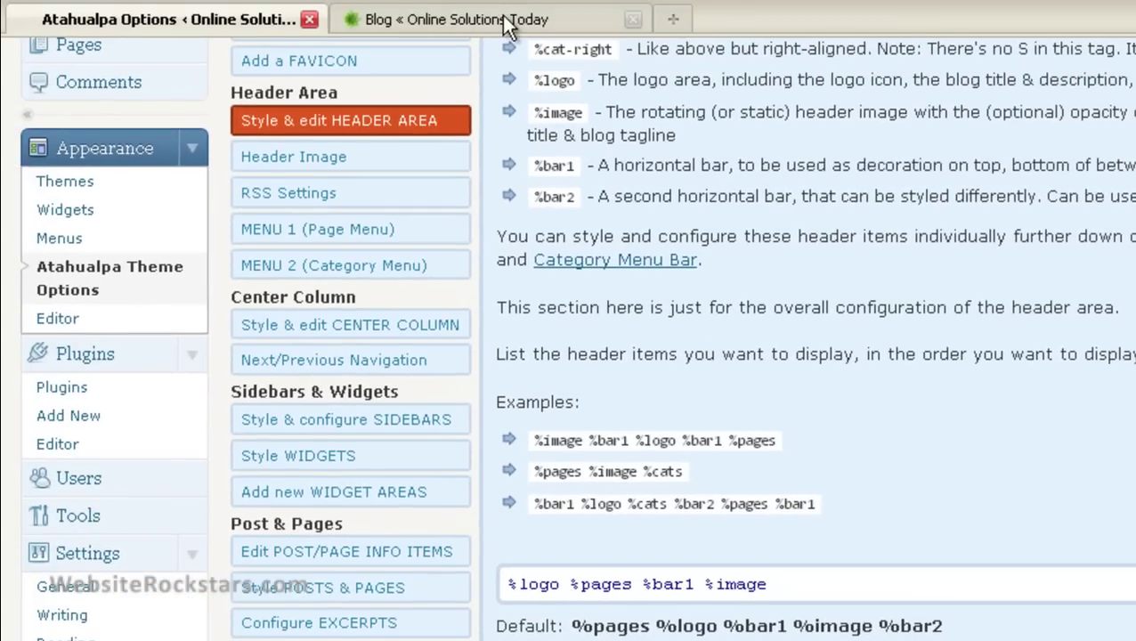
click(505, 23)
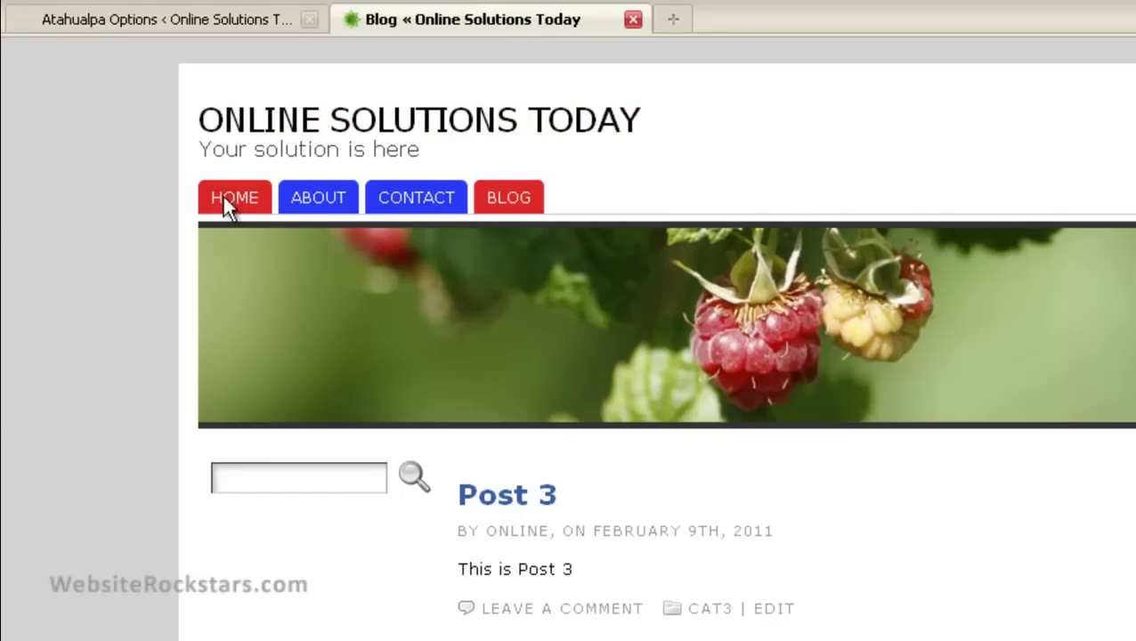
click(269, 25)
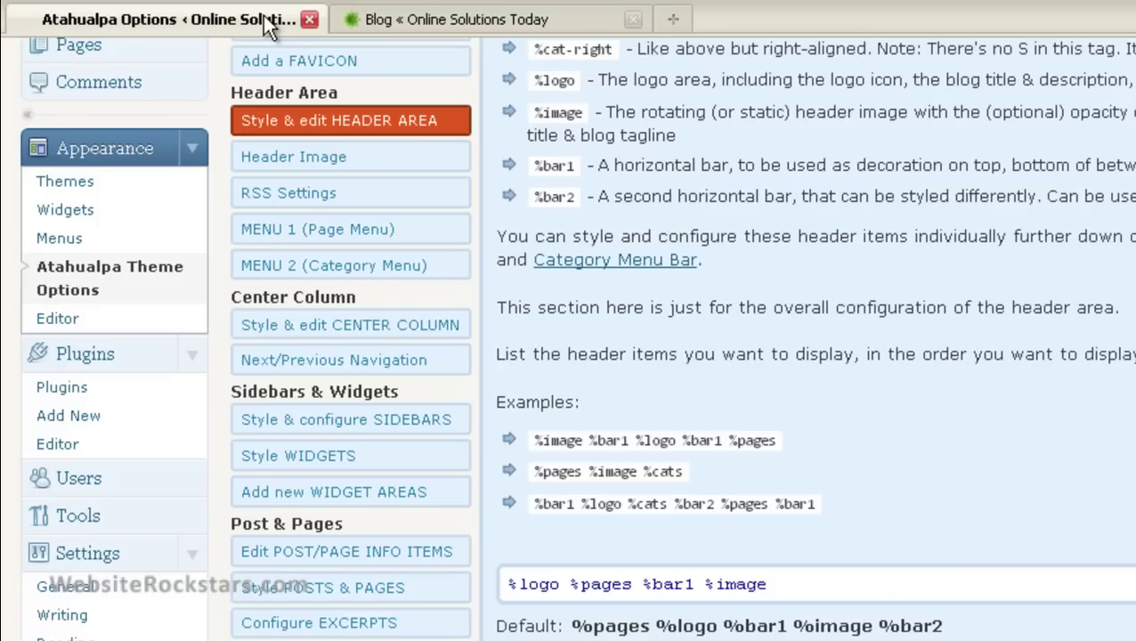
click(415, 19)
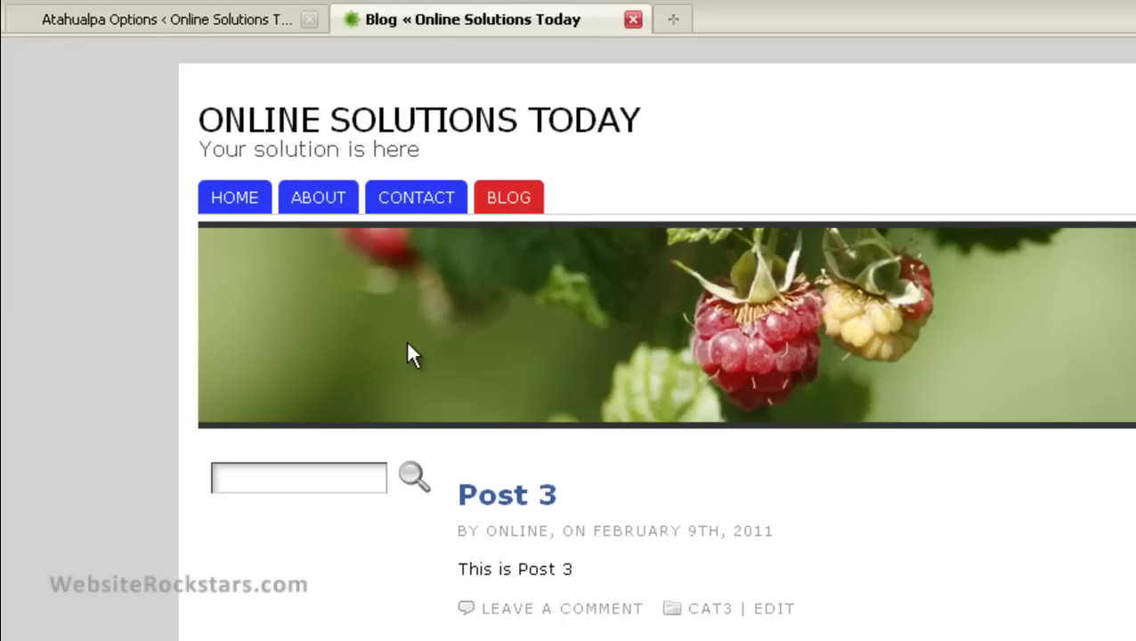
click(229, 26)
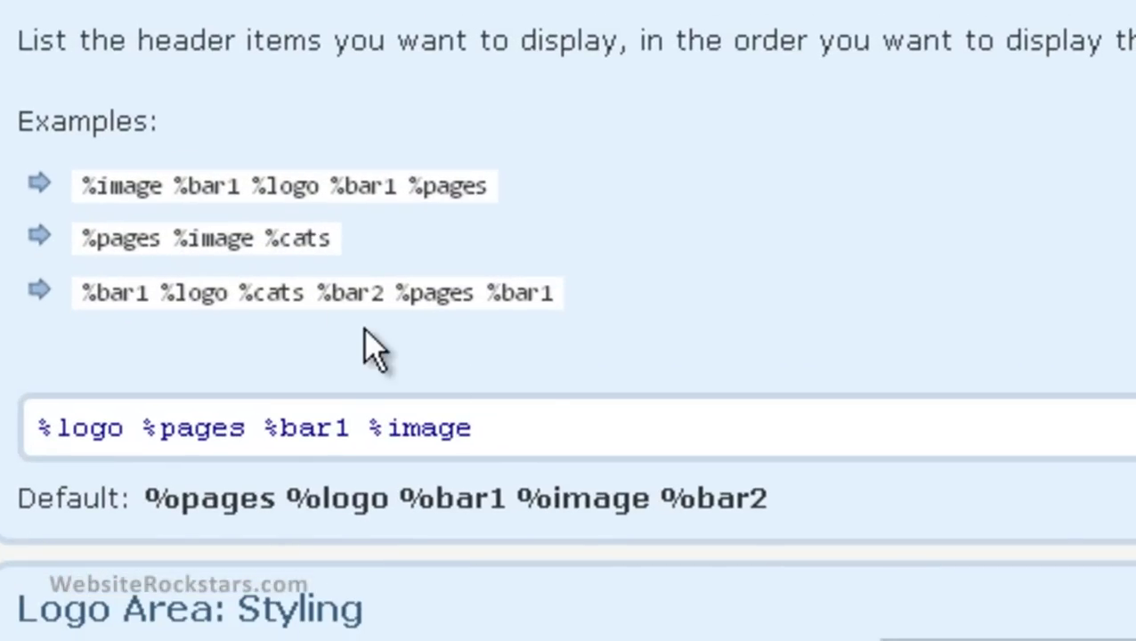
Step: Append %cats to the header items so they read '%logo %pages %bar1 %image %cats', and save
click(552, 426)
text(%)
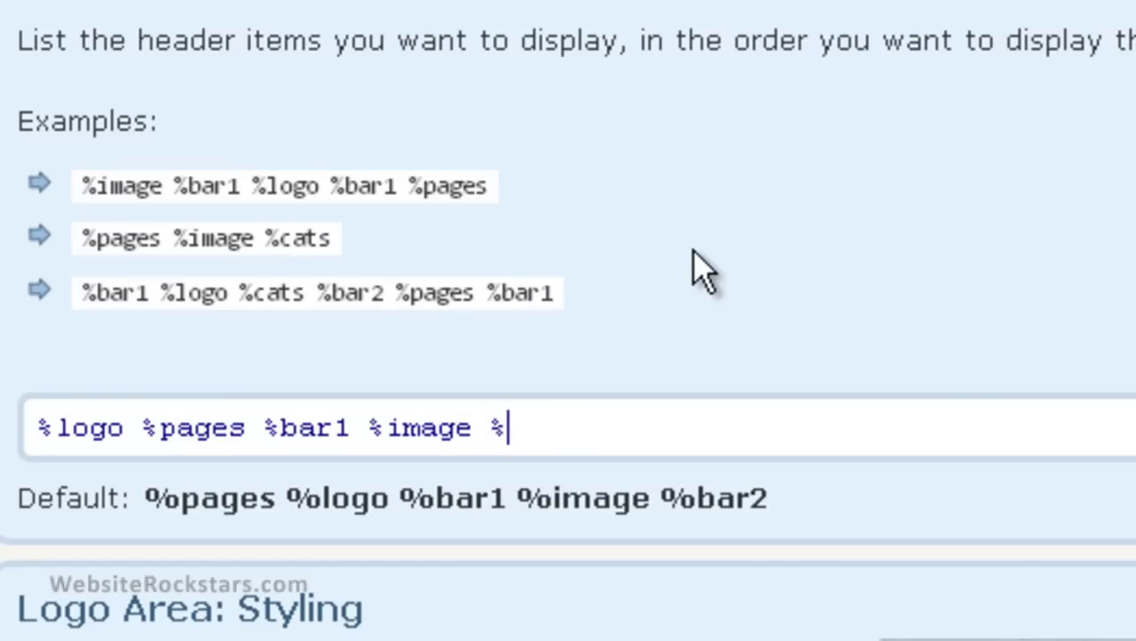
text(cats)
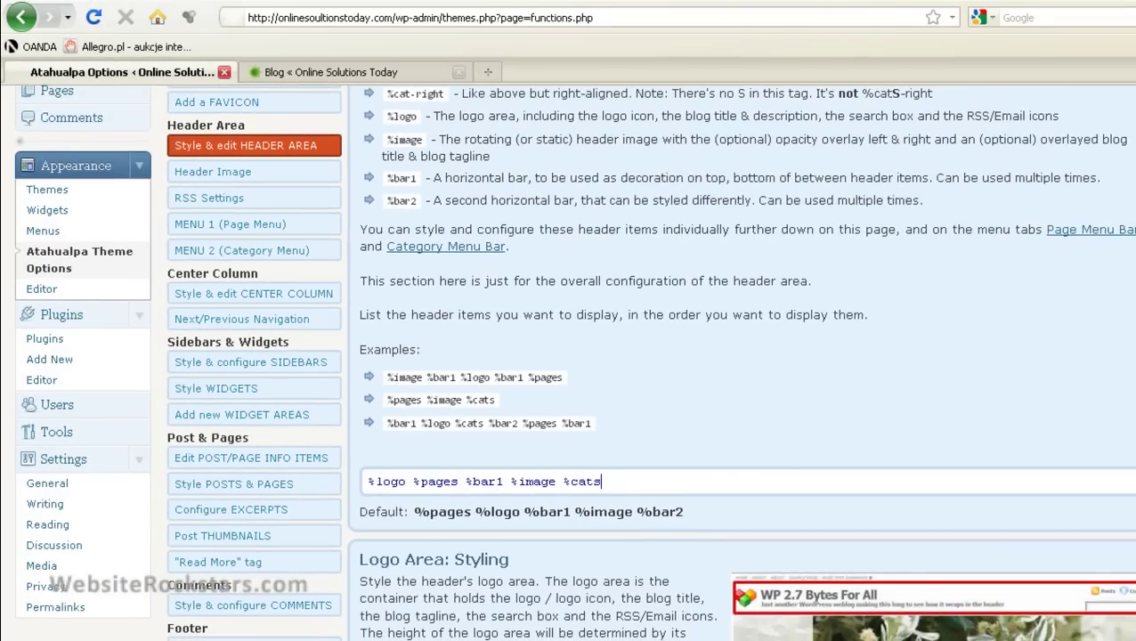
scroll(739, 357, down, 20)
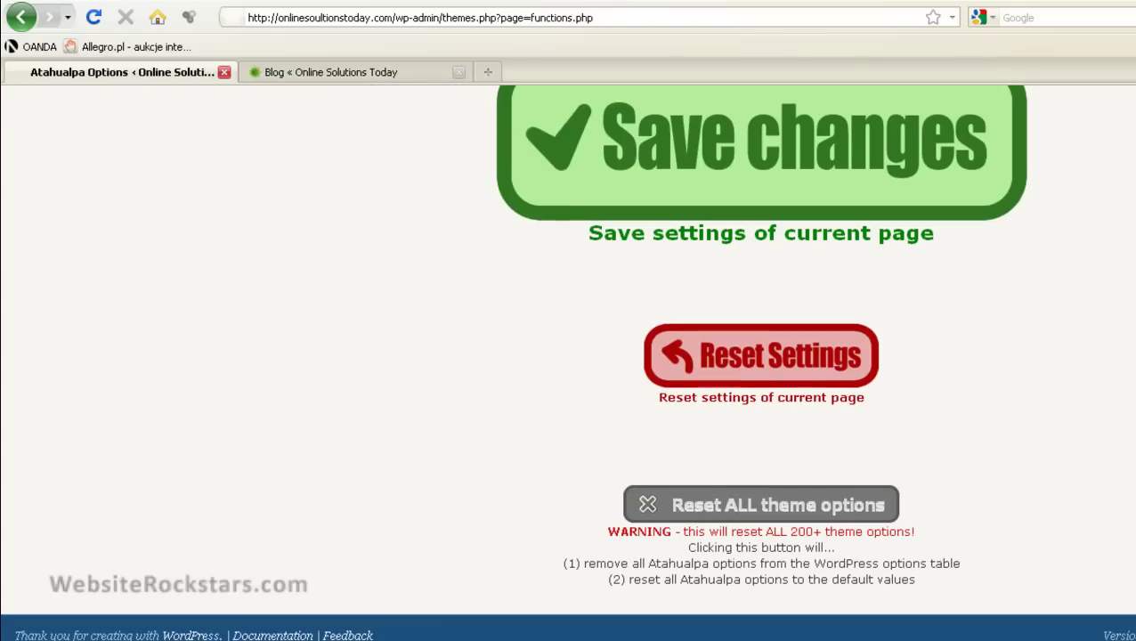
click(886, 153)
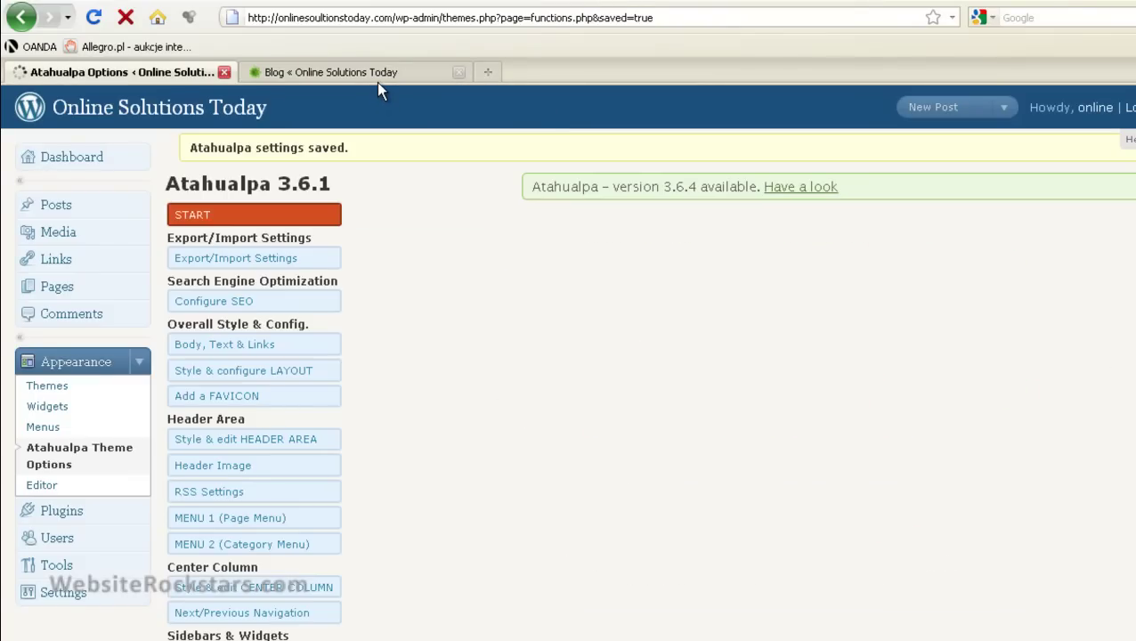
Step: Reload the live blog to check the new Uncategorized/Cat1/Cat2/Cat3 category bar, then return to Atahualpa options
click(344, 71)
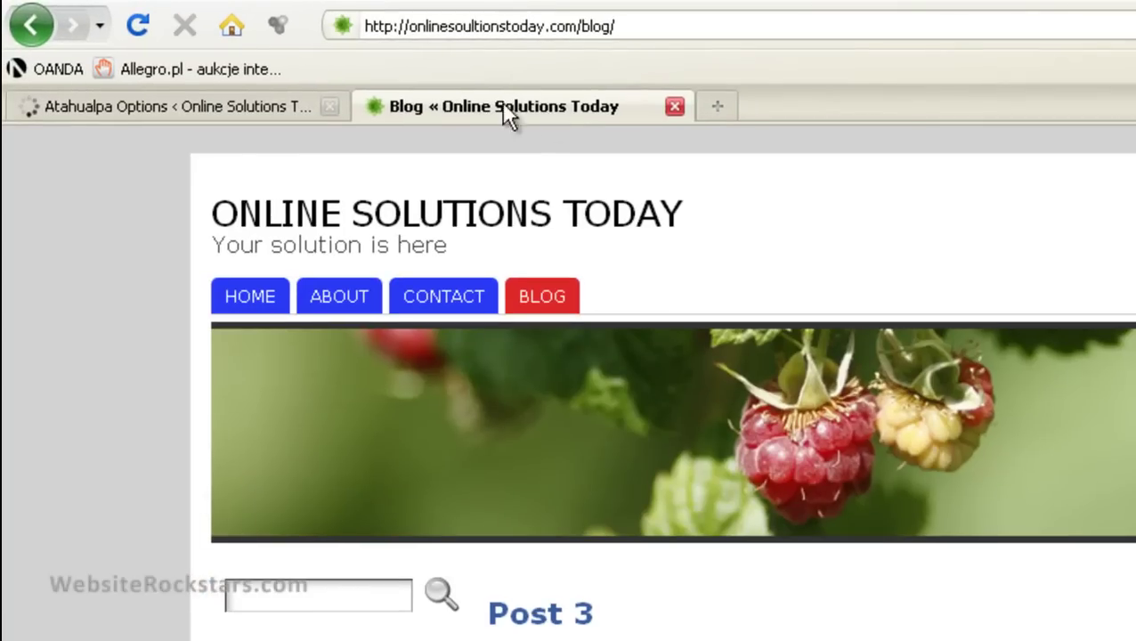
click(147, 28)
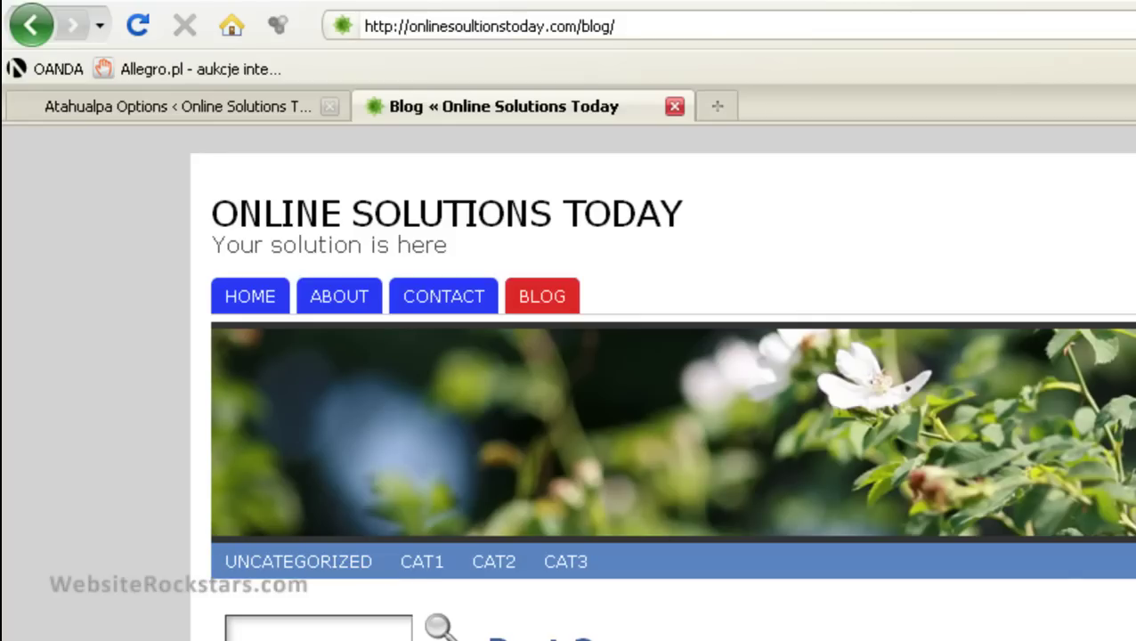
scroll(663, 383, down, 10)
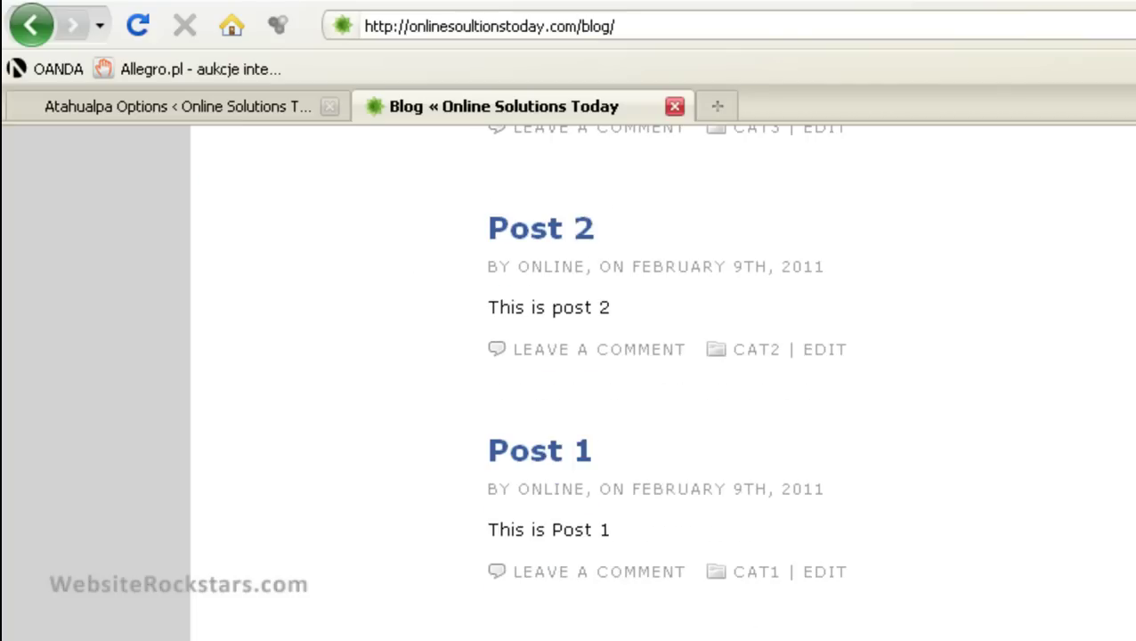
scroll(662, 383, down, 3)
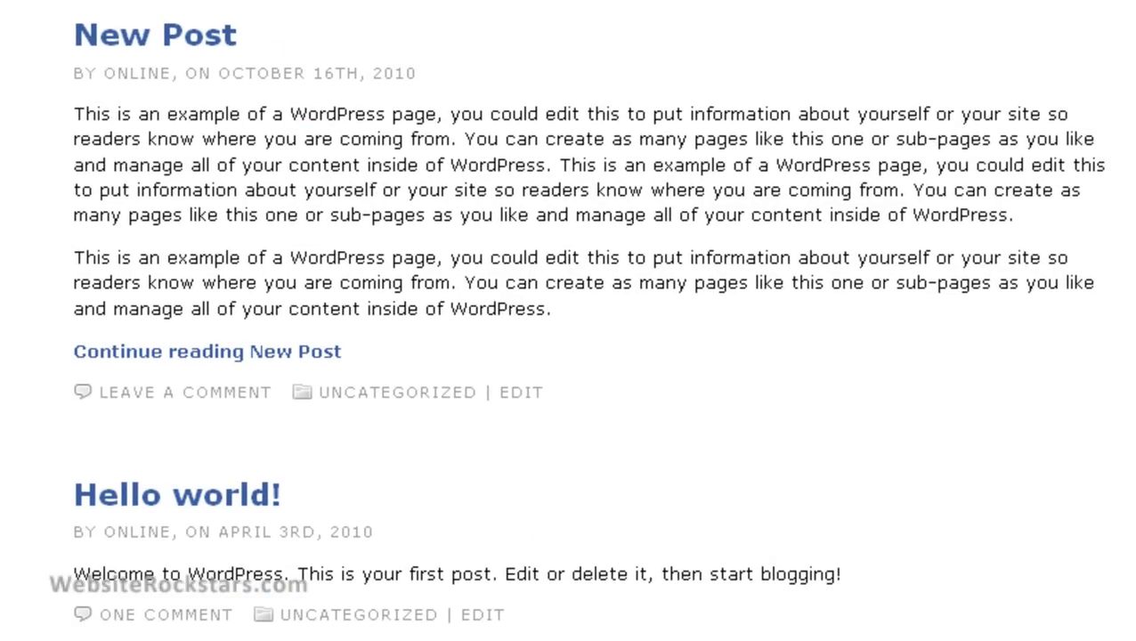
scroll(465, 236, up, 10)
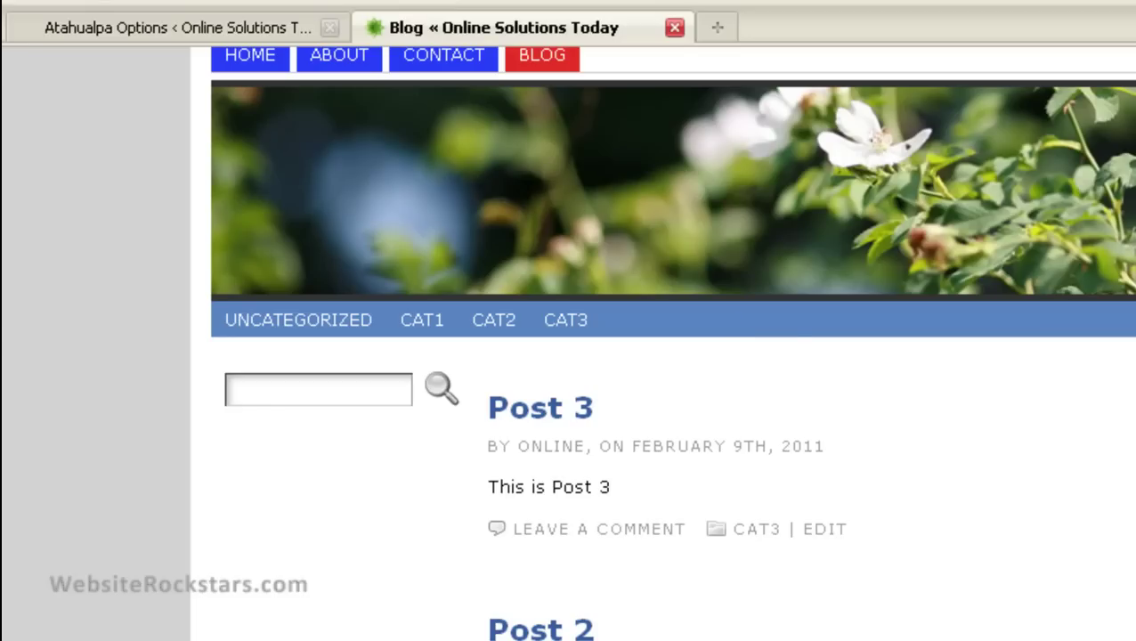
scroll(663, 356, up, 3)
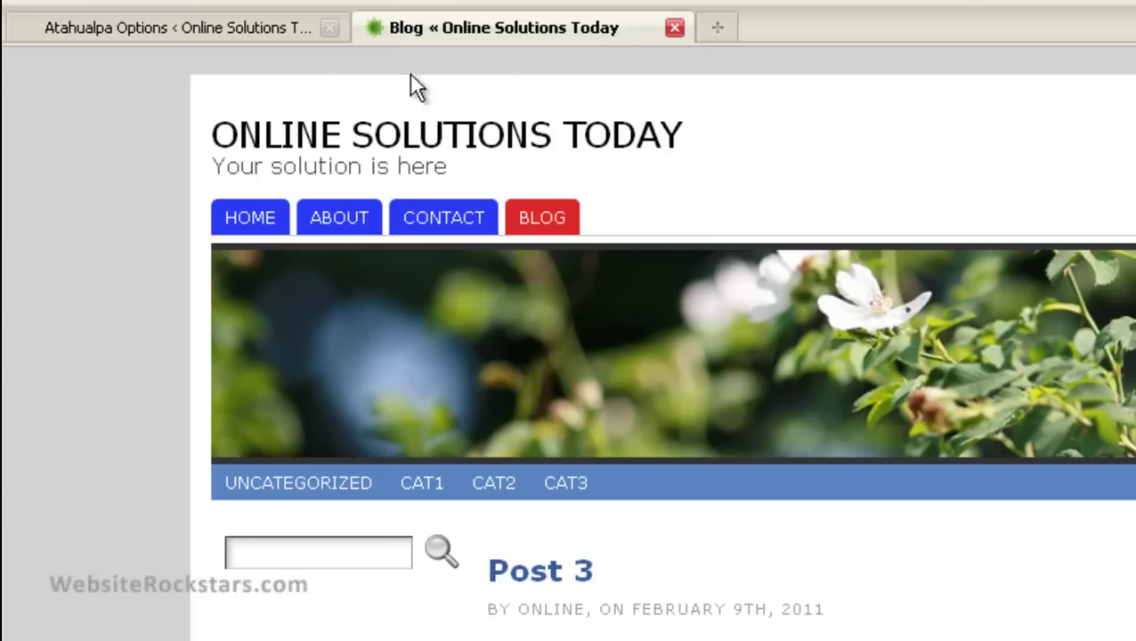
click(248, 26)
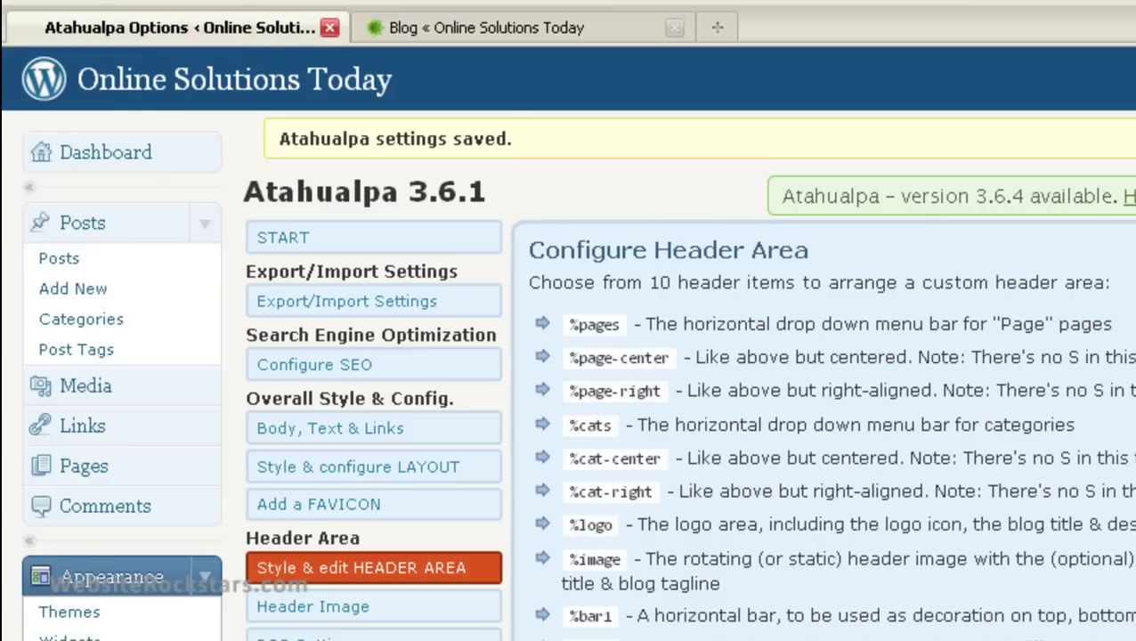
Step: Under Appearance > Menus, create a new custom menu named 'Main'
scroll(801, 356, down, 8)
scroll(801, 356, up, 5)
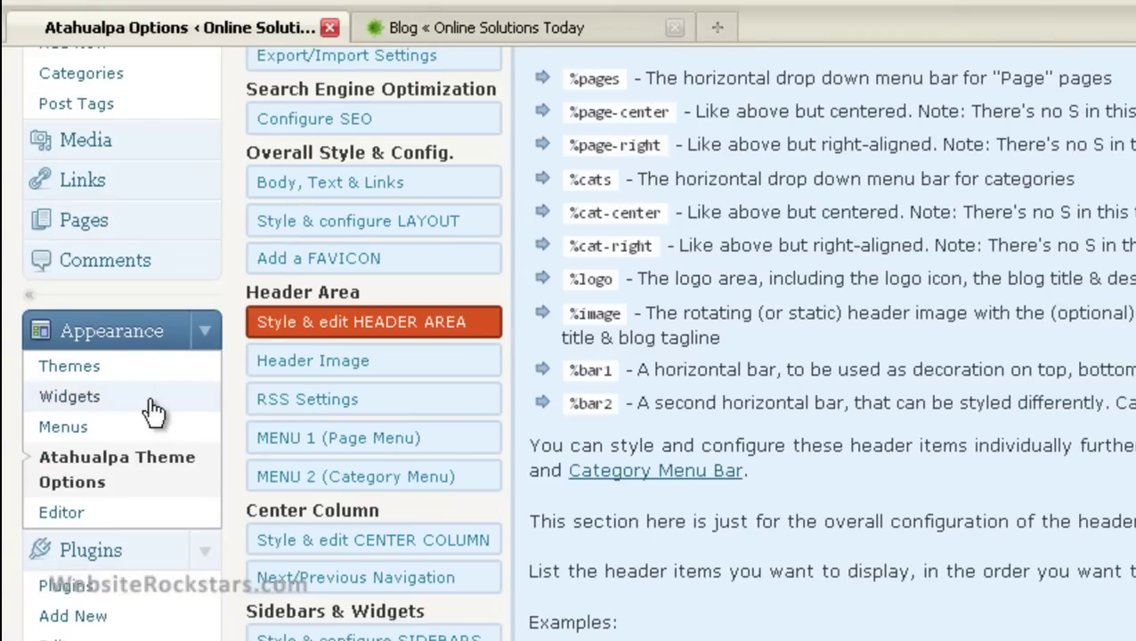
click(100, 431)
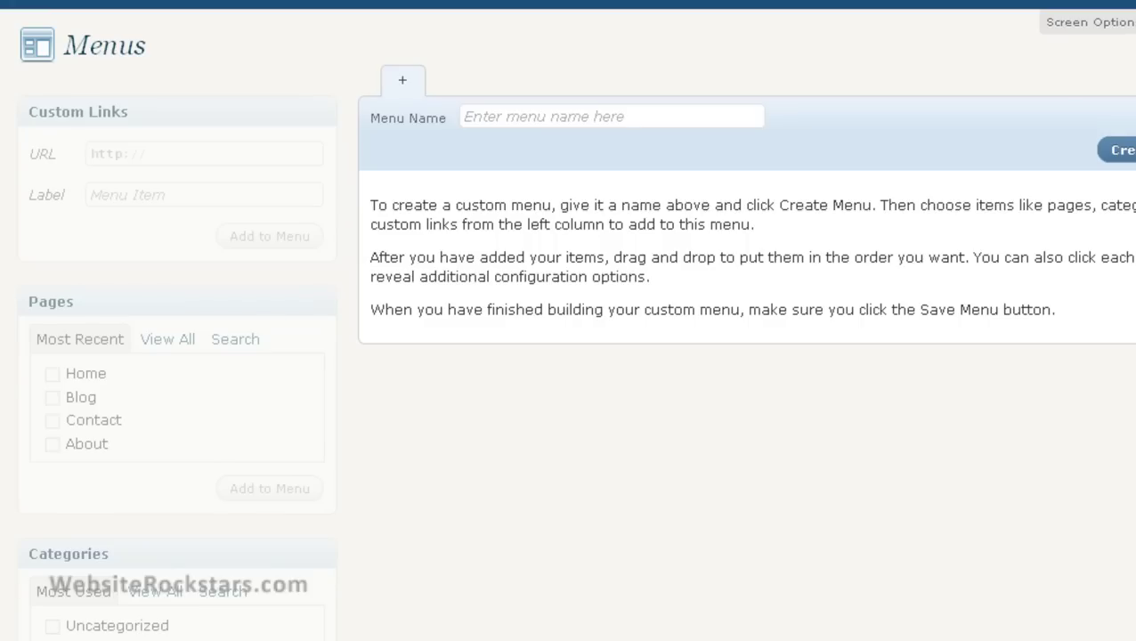
click(621, 116)
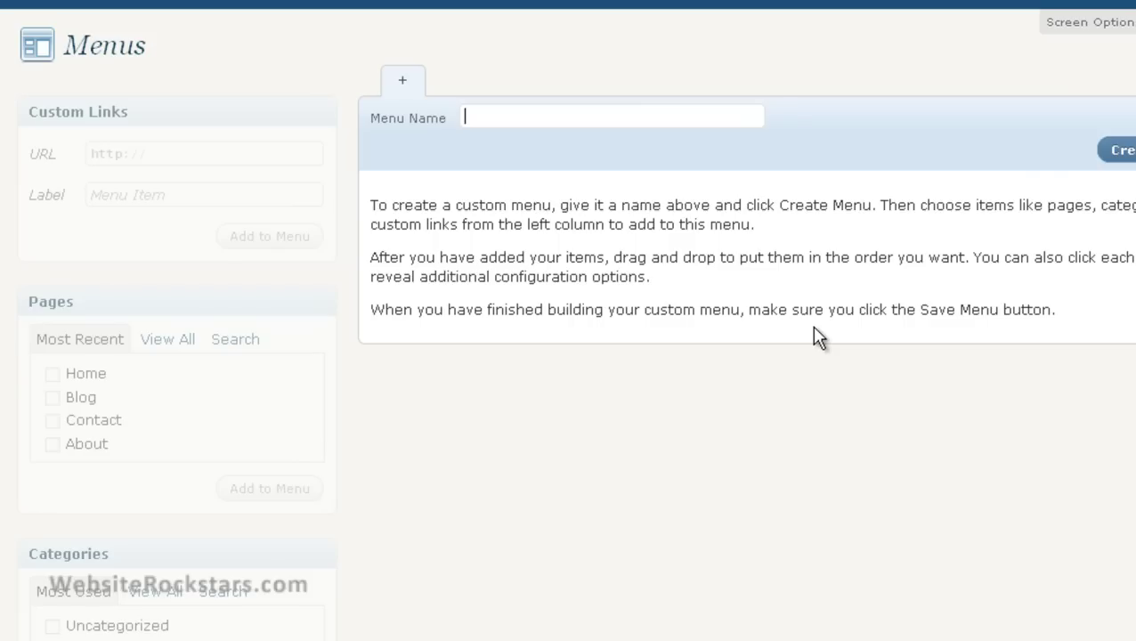
text(Main)
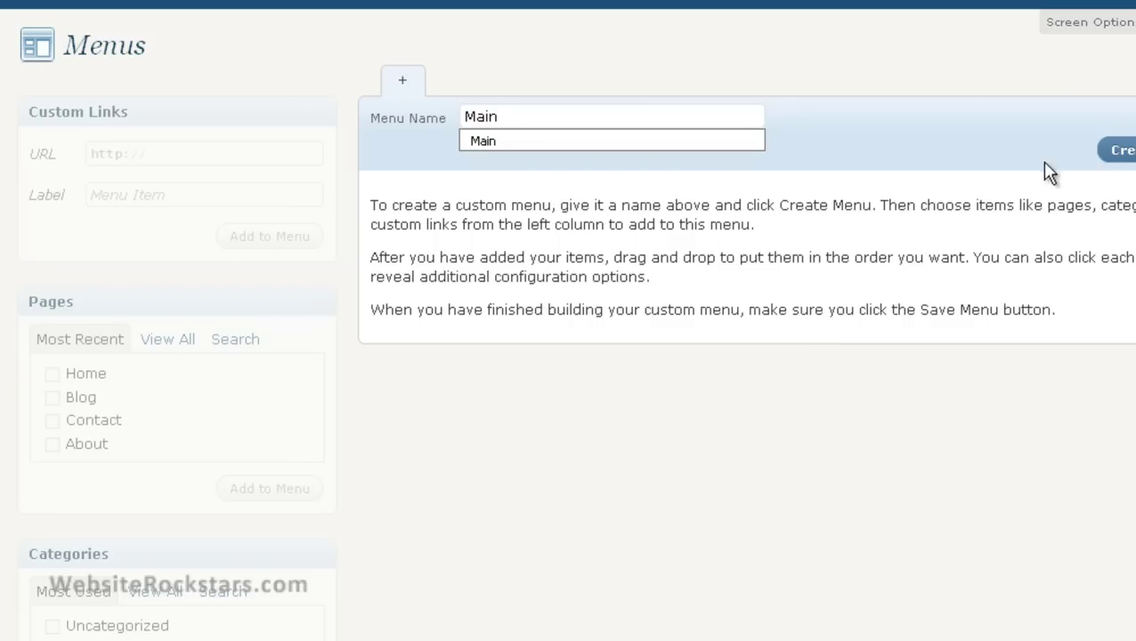
click(1125, 153)
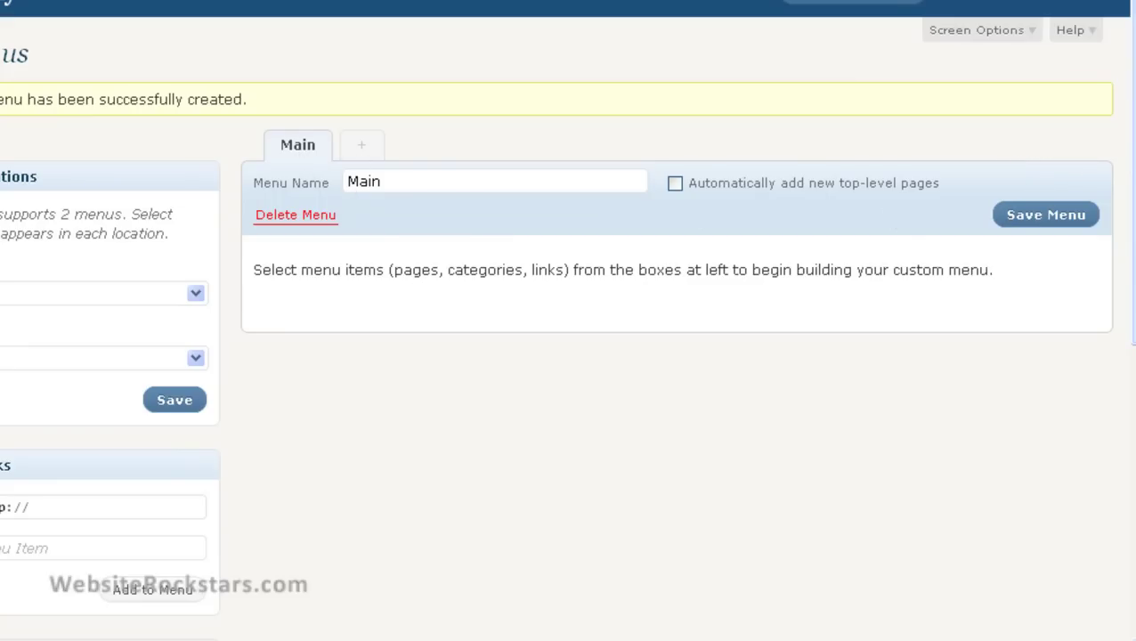
Step: Select all pages in the Pages box and add Home, Blog, Contact and About to Main
drag(1133, 201, 1133, 291)
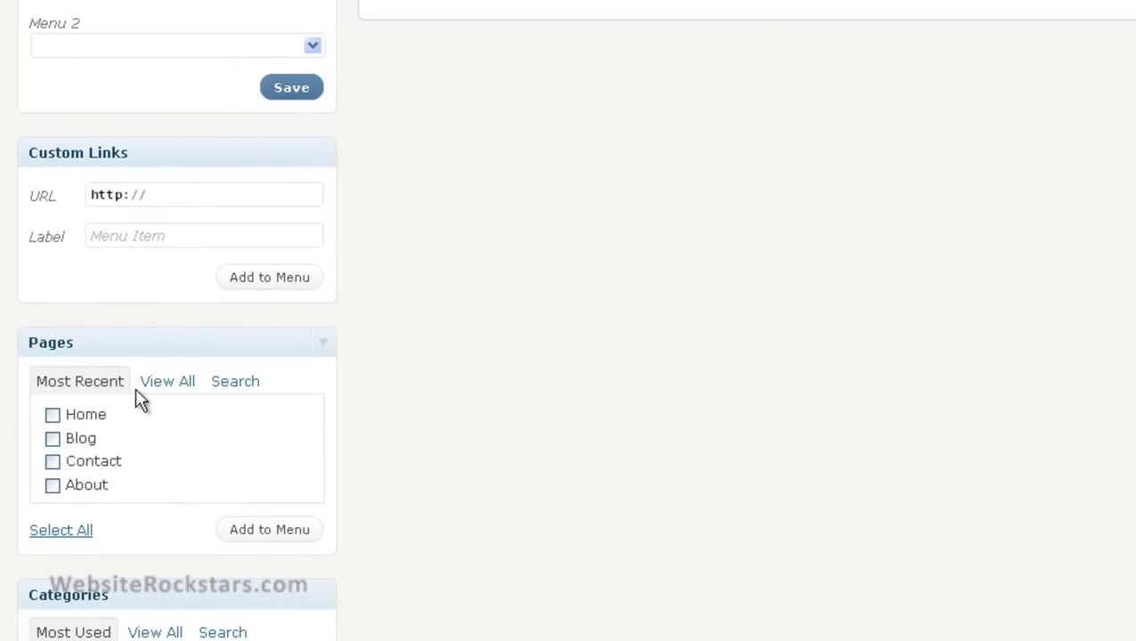
click(57, 531)
click(276, 530)
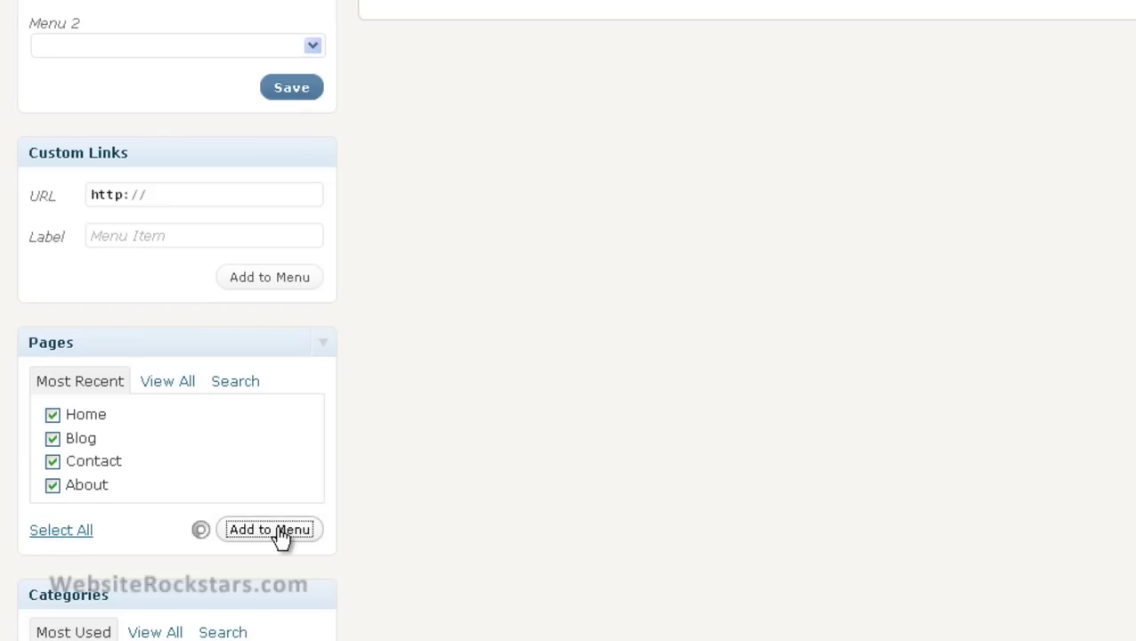
scroll(568, 321, up, 3)
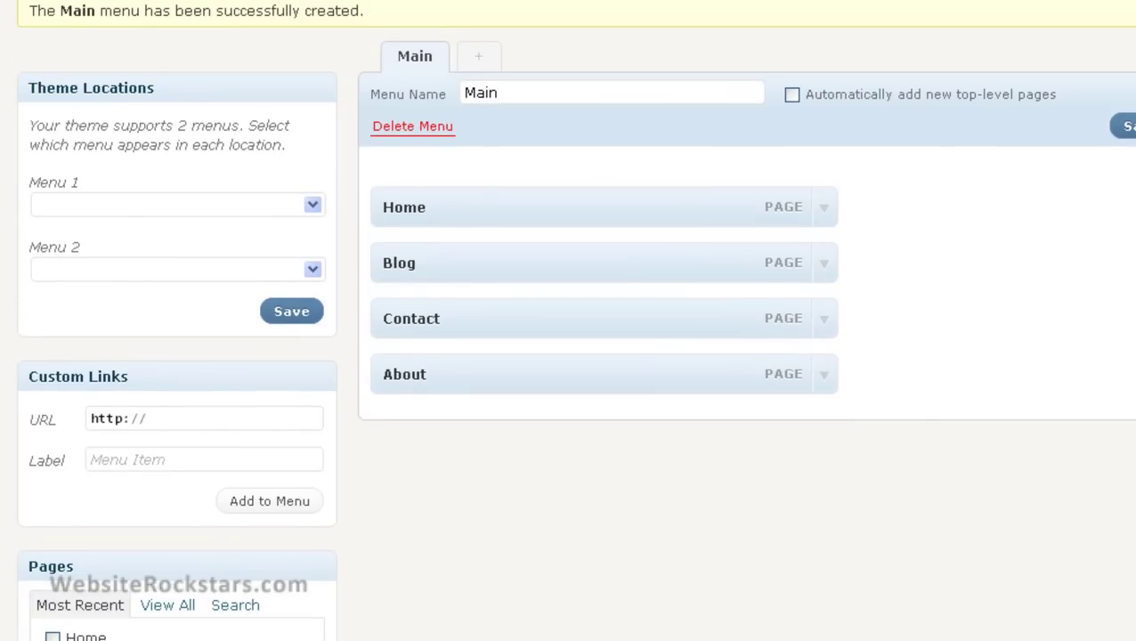
scroll(568, 321, down, 5)
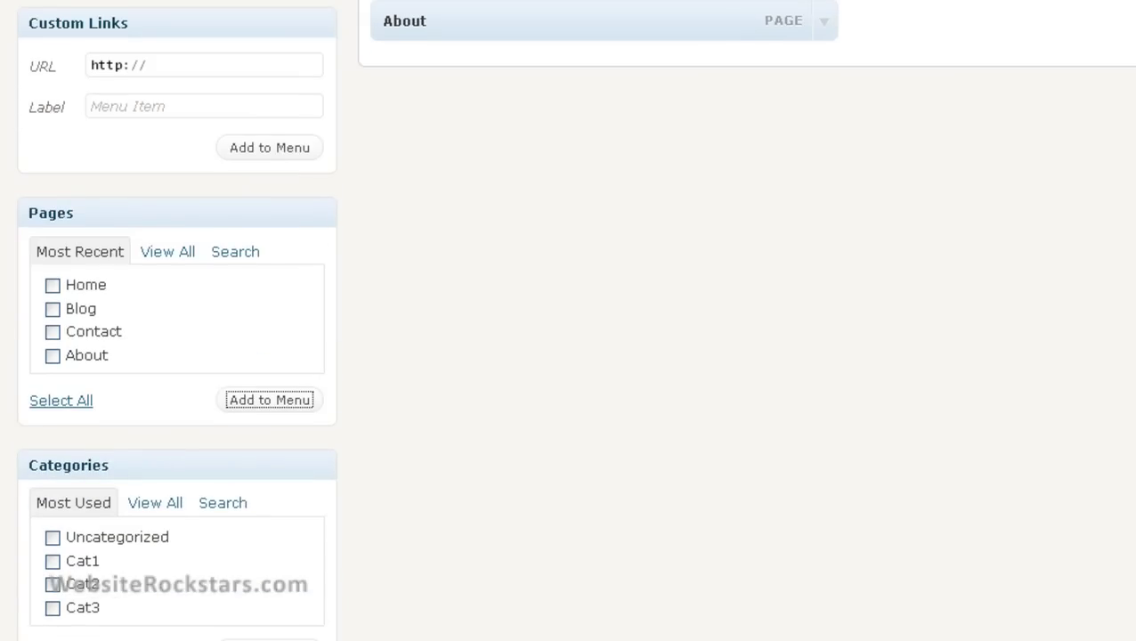
scroll(568, 321, up, 6)
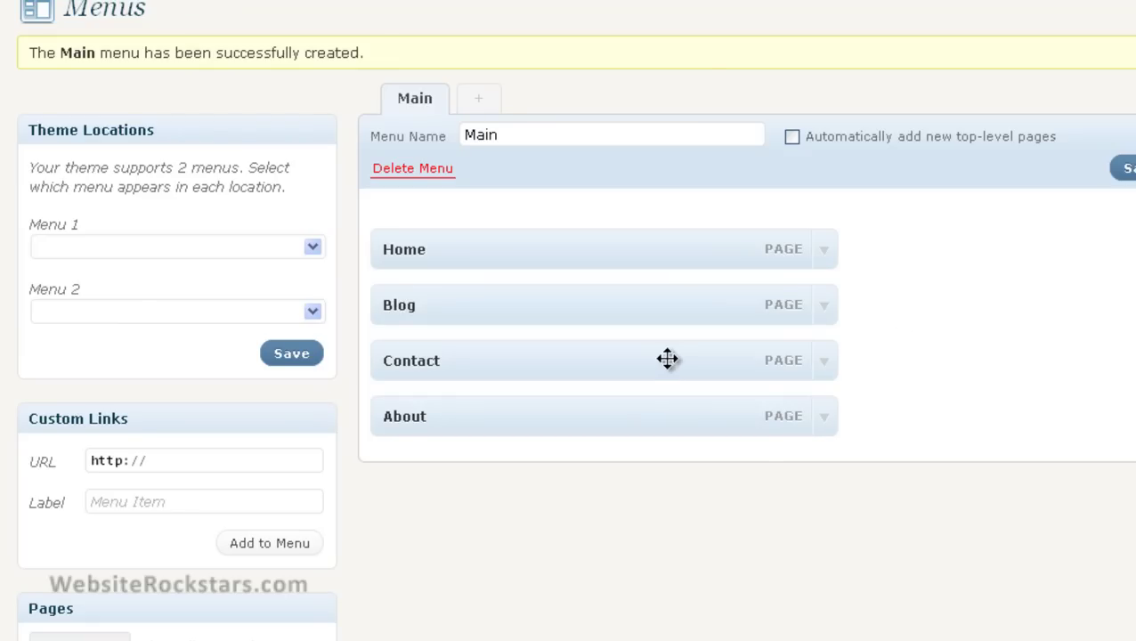
Step: Move Contact below About so the order is Home, Blog, About, Contact, and save the menu
drag(667, 359, 667, 424)
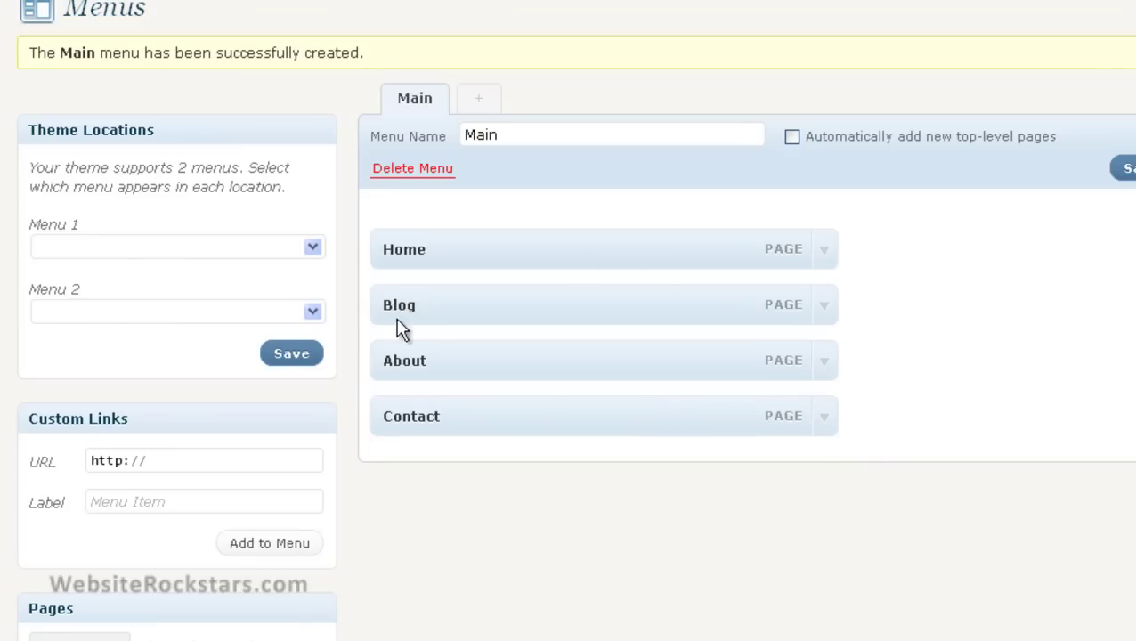
click(1065, 170)
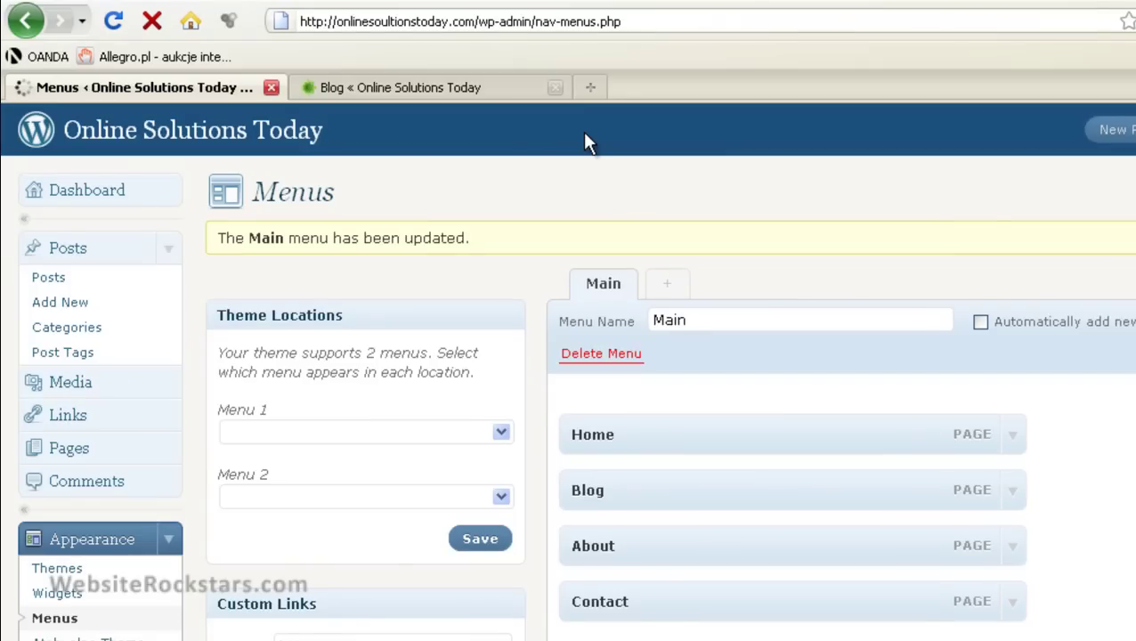
click(437, 92)
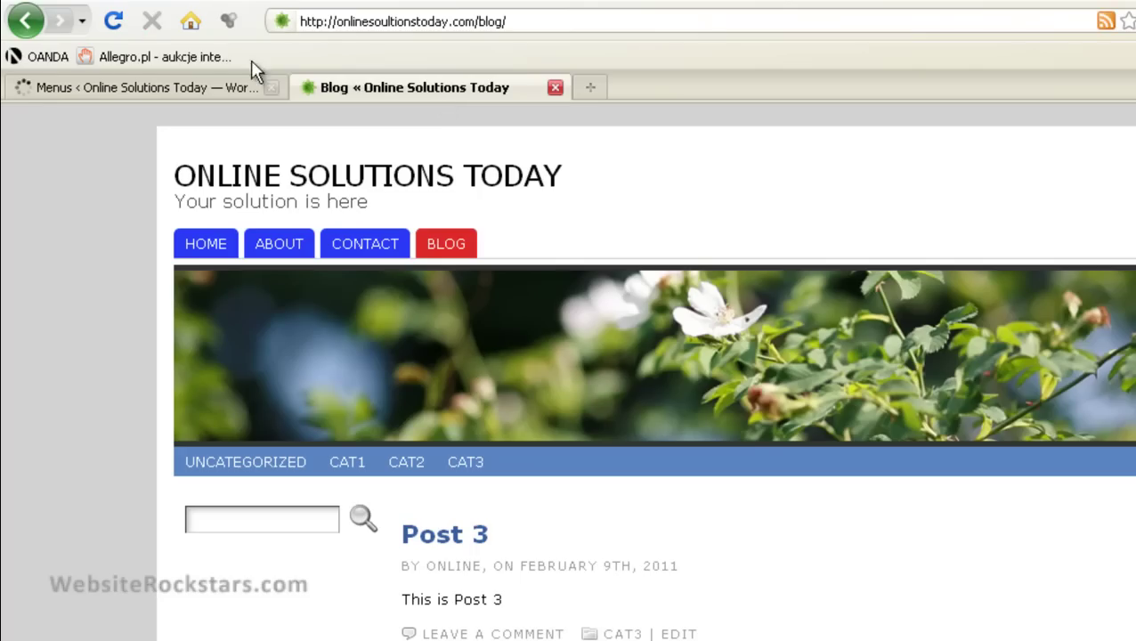
click(114, 22)
click(169, 87)
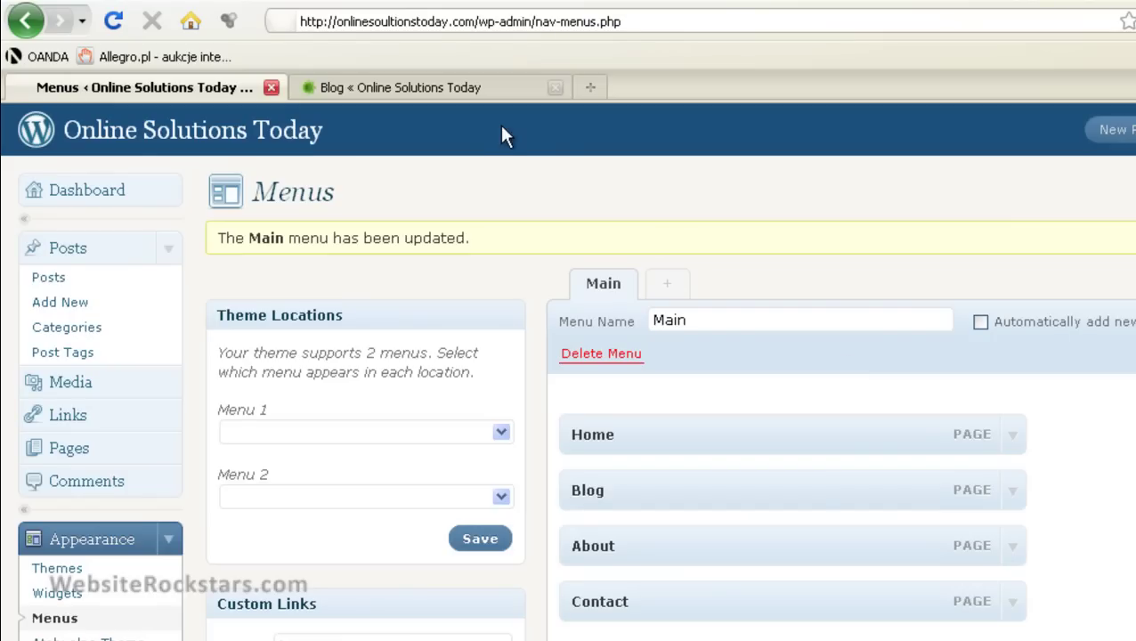
click(473, 94)
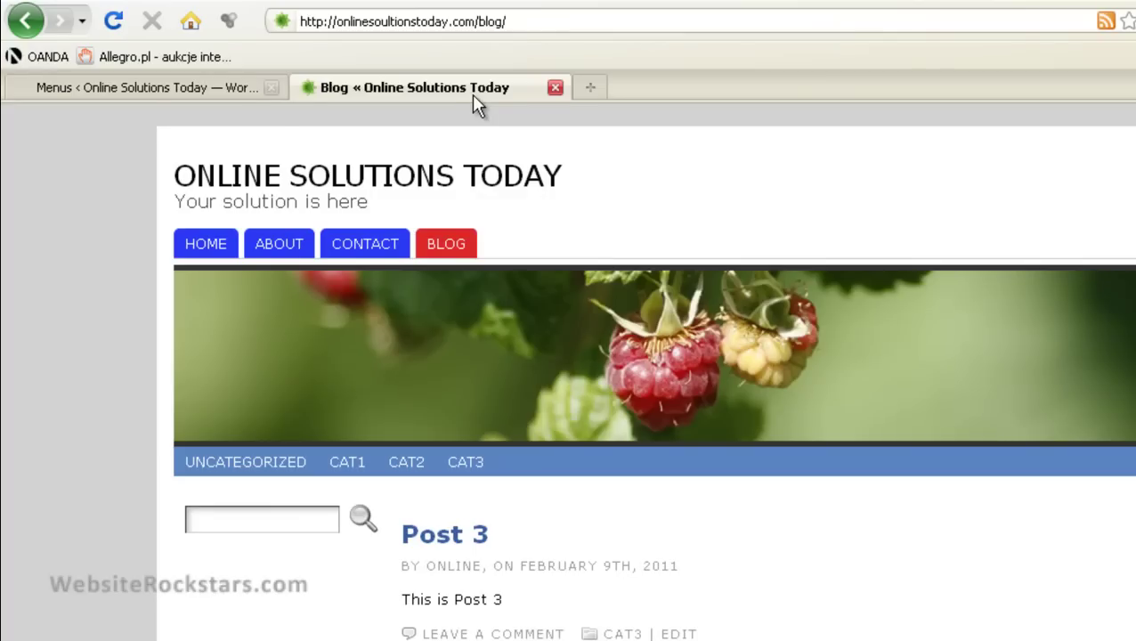
click(210, 94)
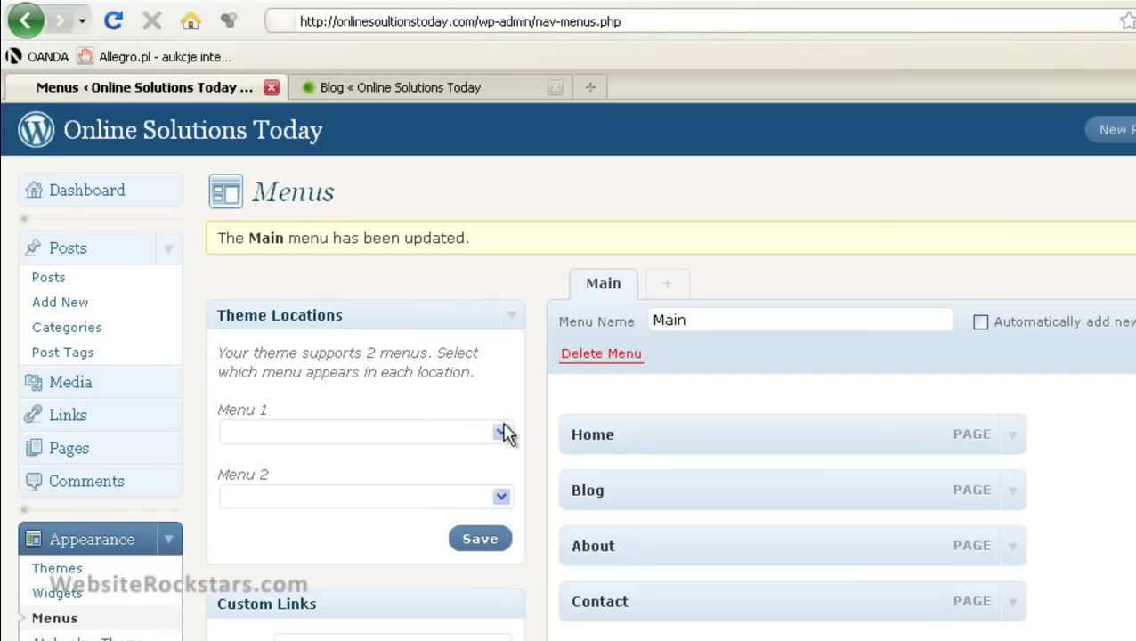
Step: Assign Main to the Menu 1 theme location, save it, and return to the live blog
click(464, 86)
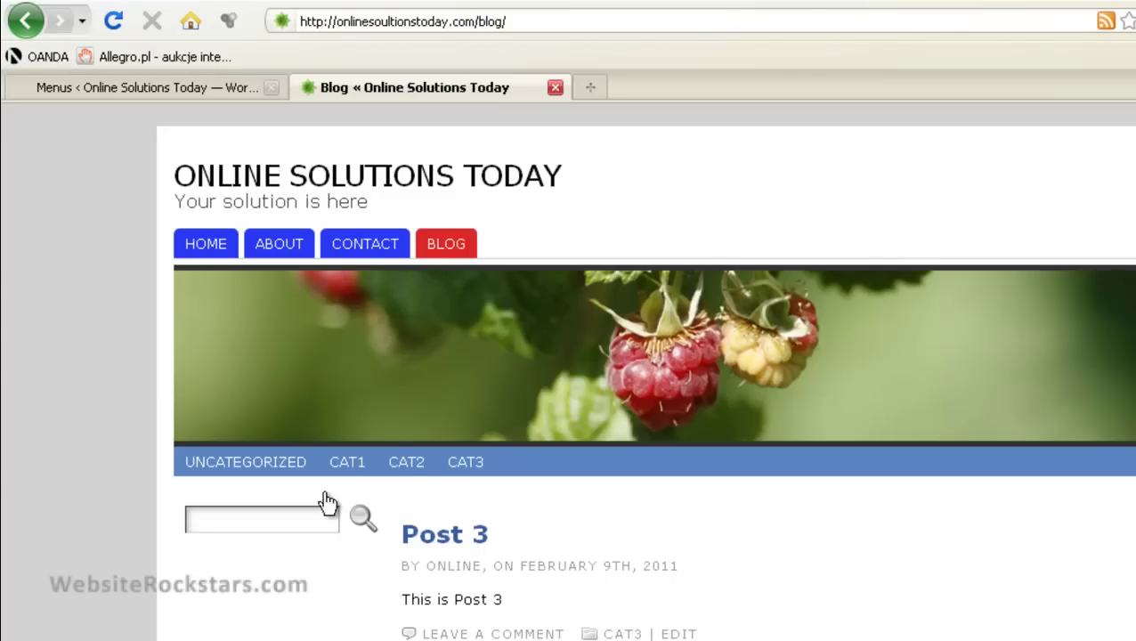
click(227, 88)
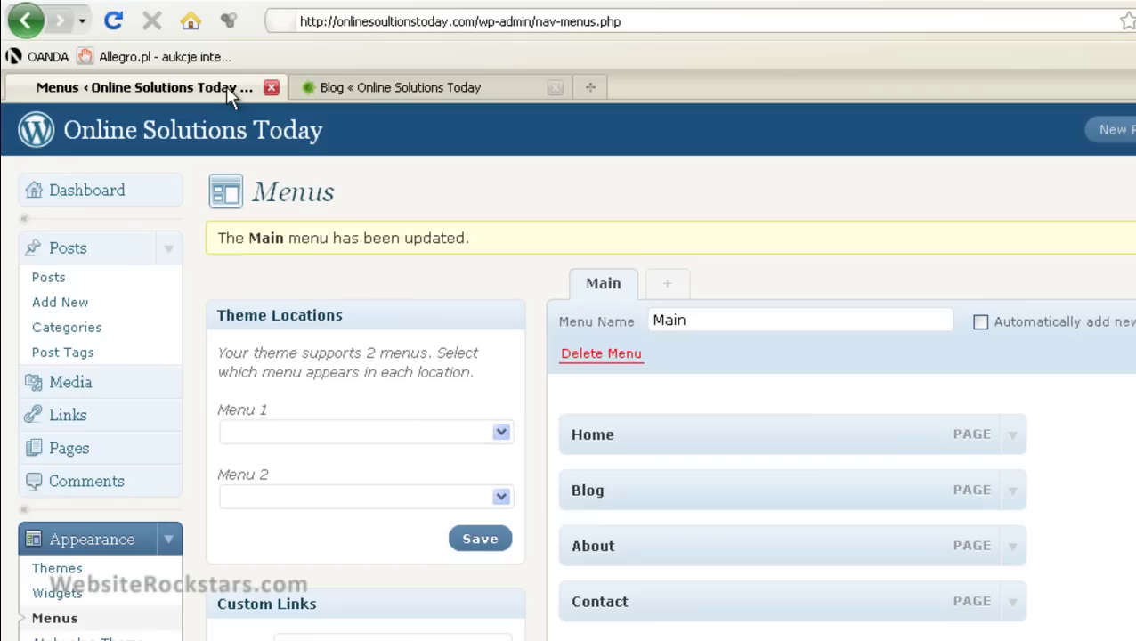
click(502, 435)
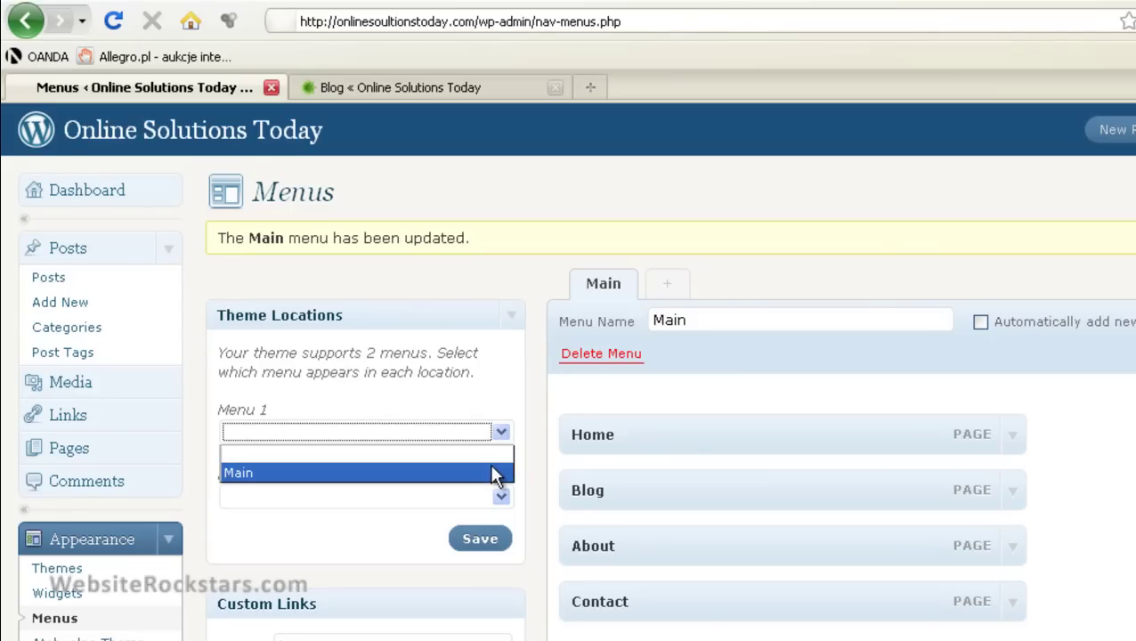
click(495, 473)
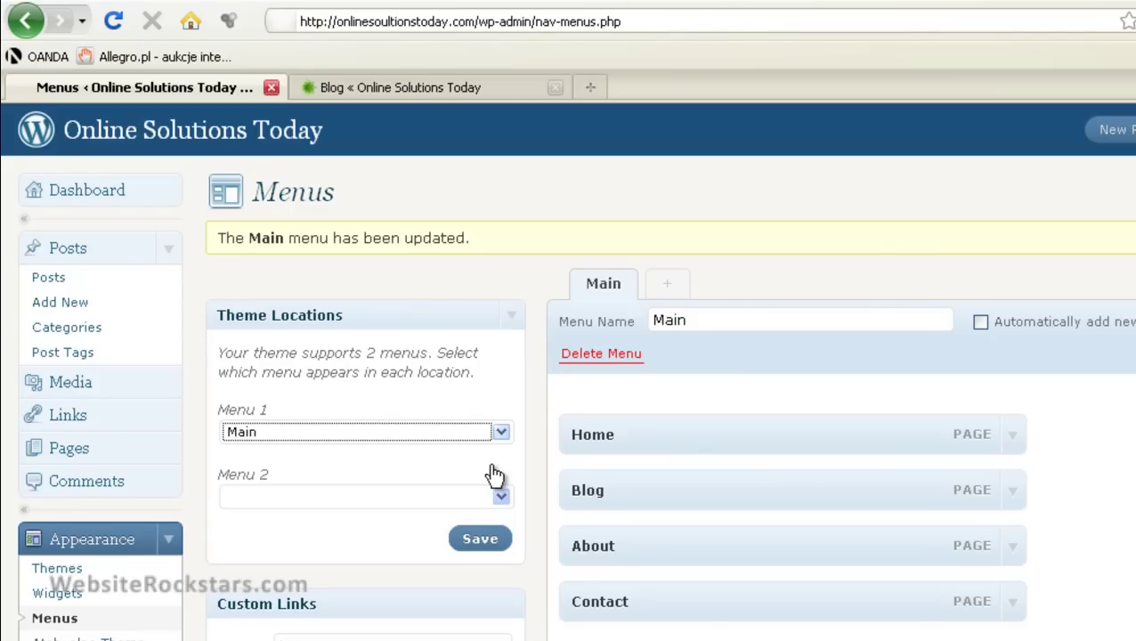
click(481, 540)
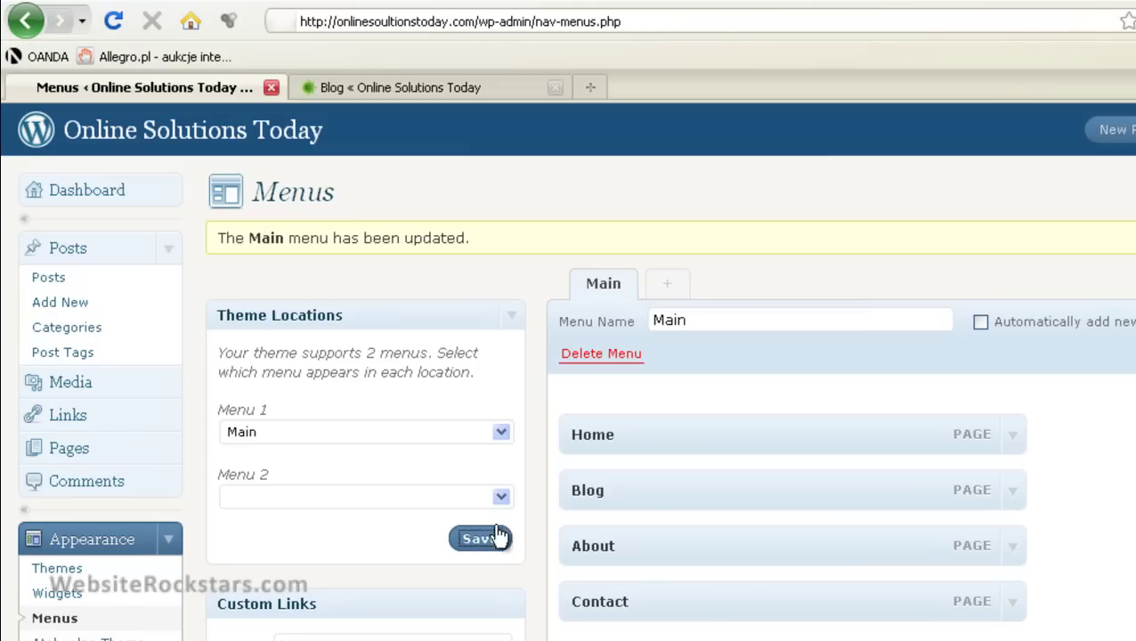
click(443, 88)
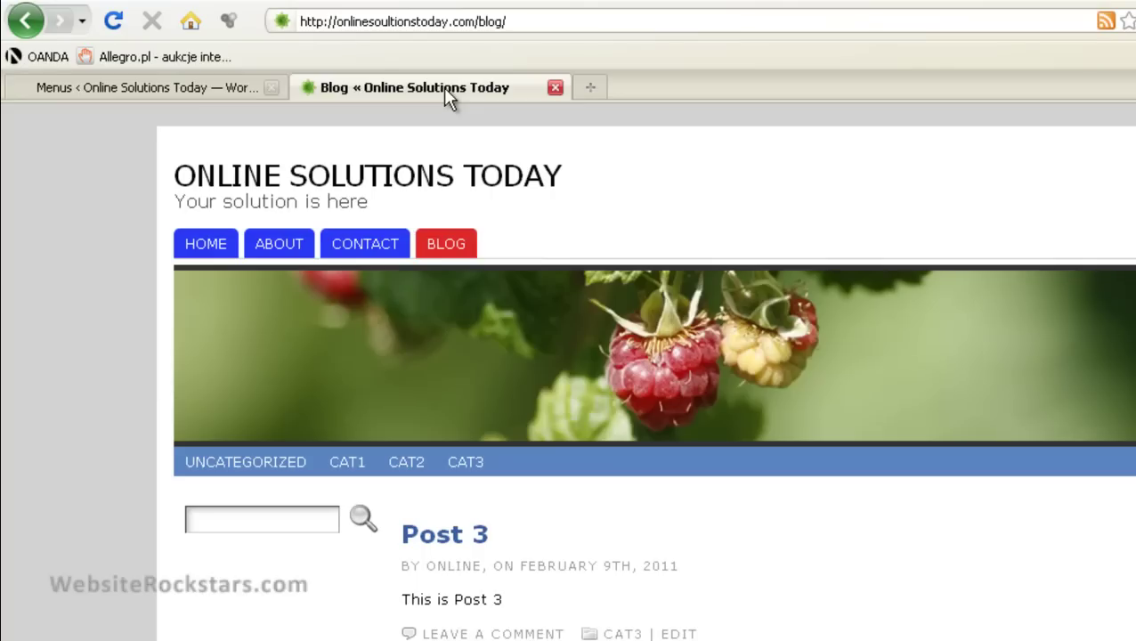
Step: Reload the blog to verify the top menu reads Home, Blog, About, Contact, then return to Menus
click(114, 20)
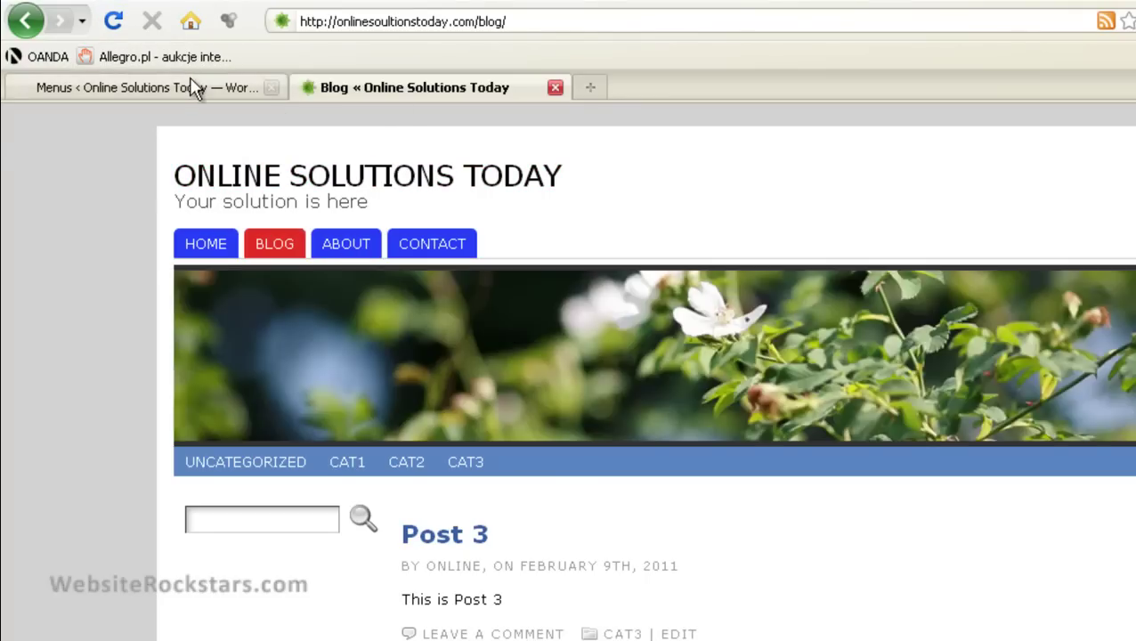
click(192, 87)
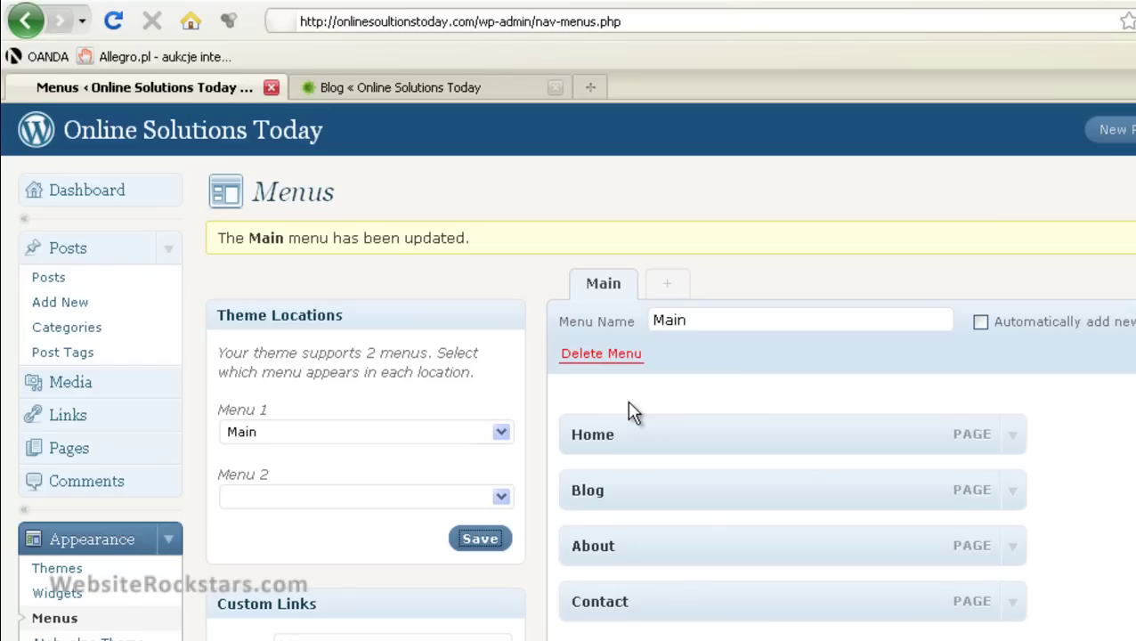
click(670, 286)
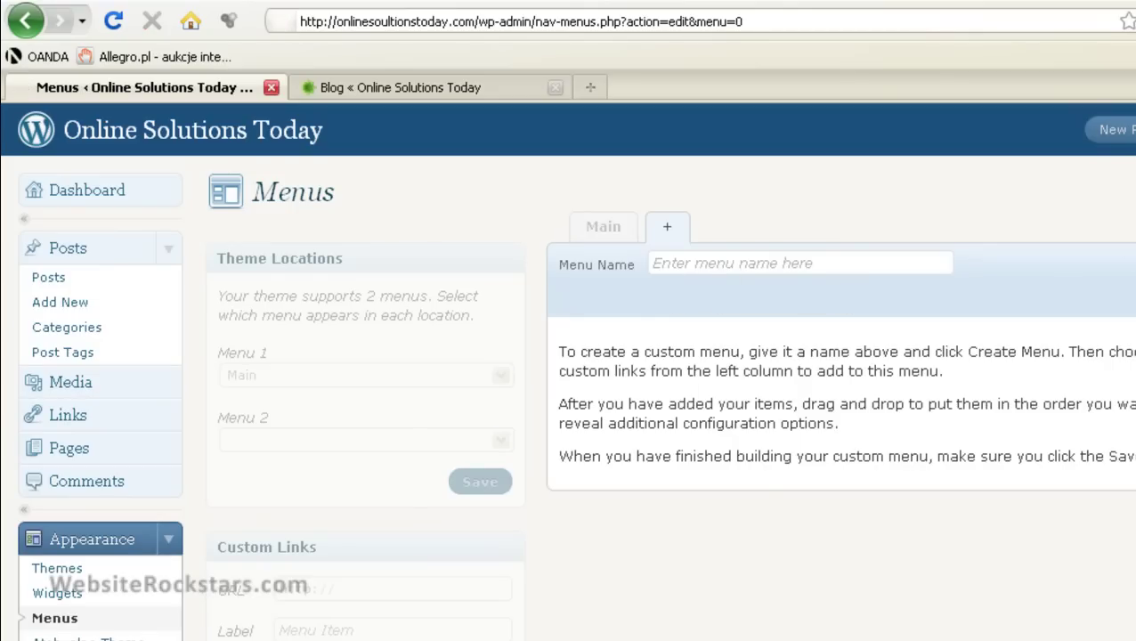
scroll(570, 374, down, 10)
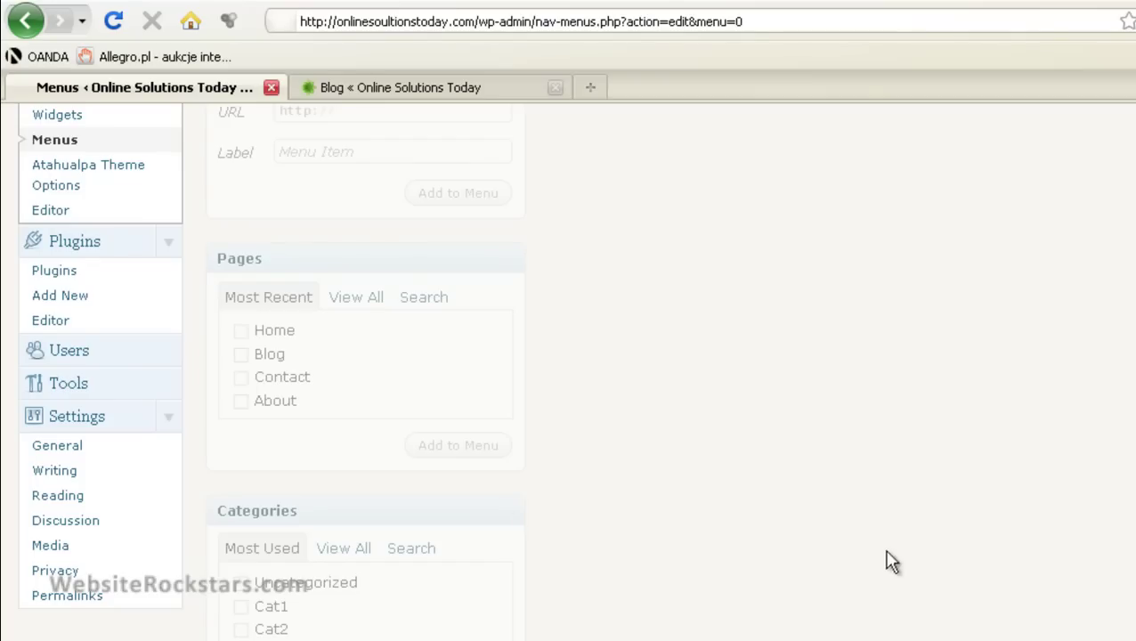
scroll(568, 372, up, 7)
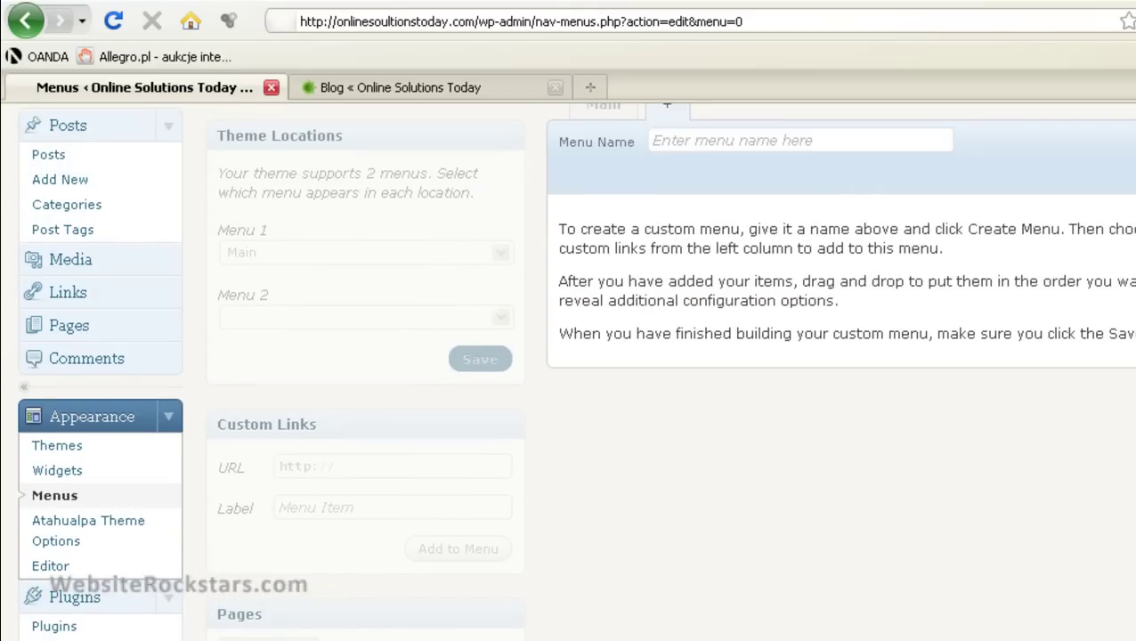
scroll(568, 372, up, 1)
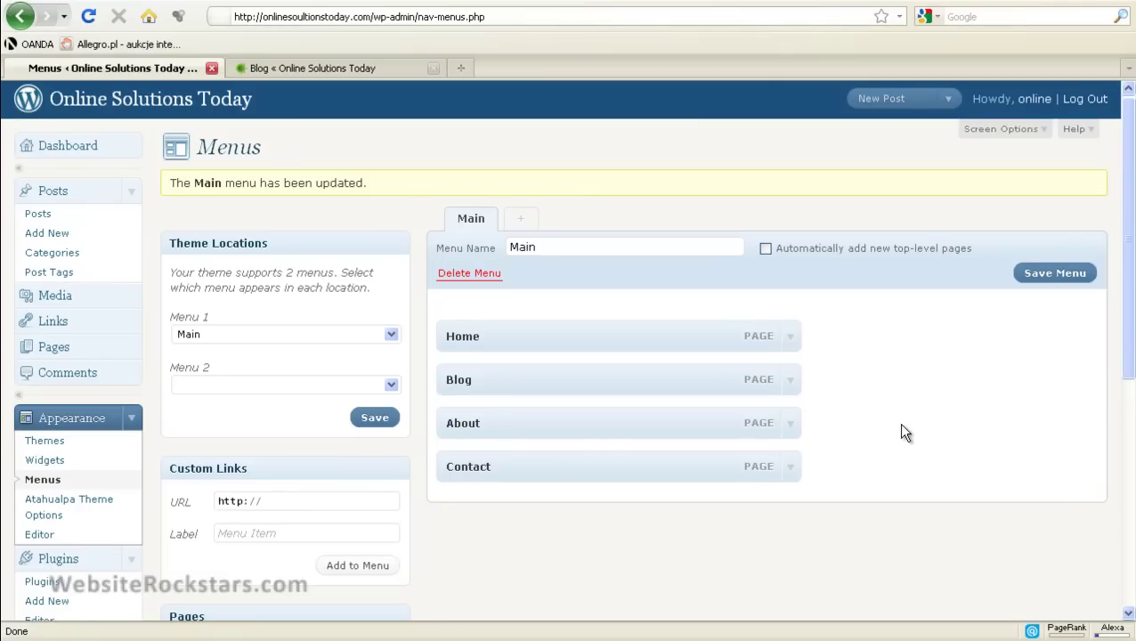
Step: Remove the Contact item from Main, then re-add the Contact page from the Pages box as the last item
click(791, 474)
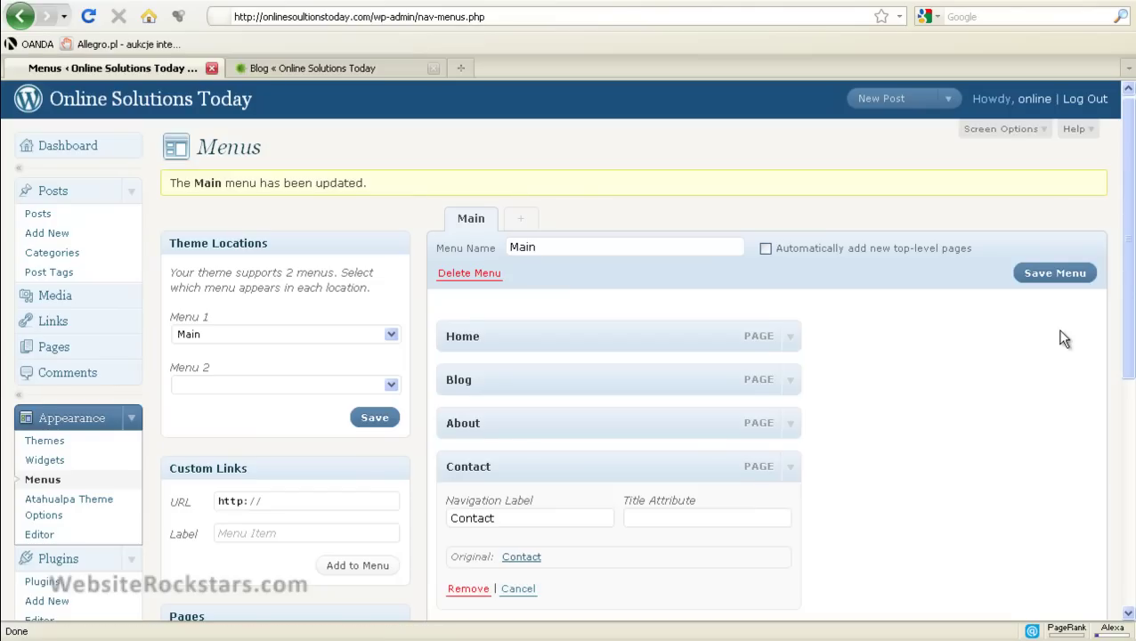
drag(1130, 272, 1133, 370)
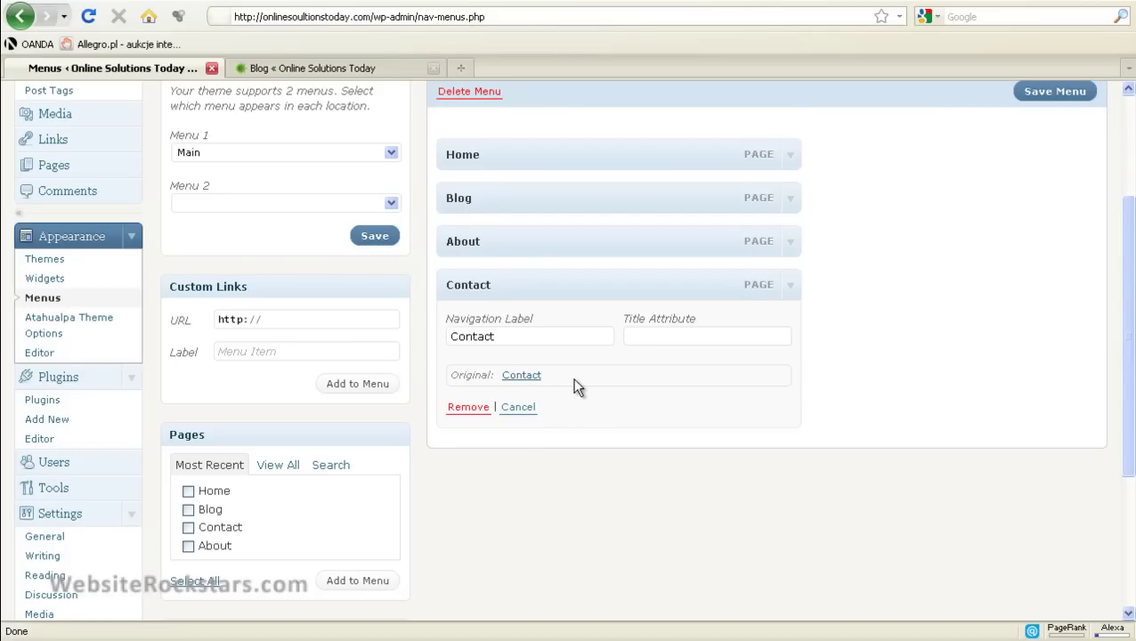
click(468, 407)
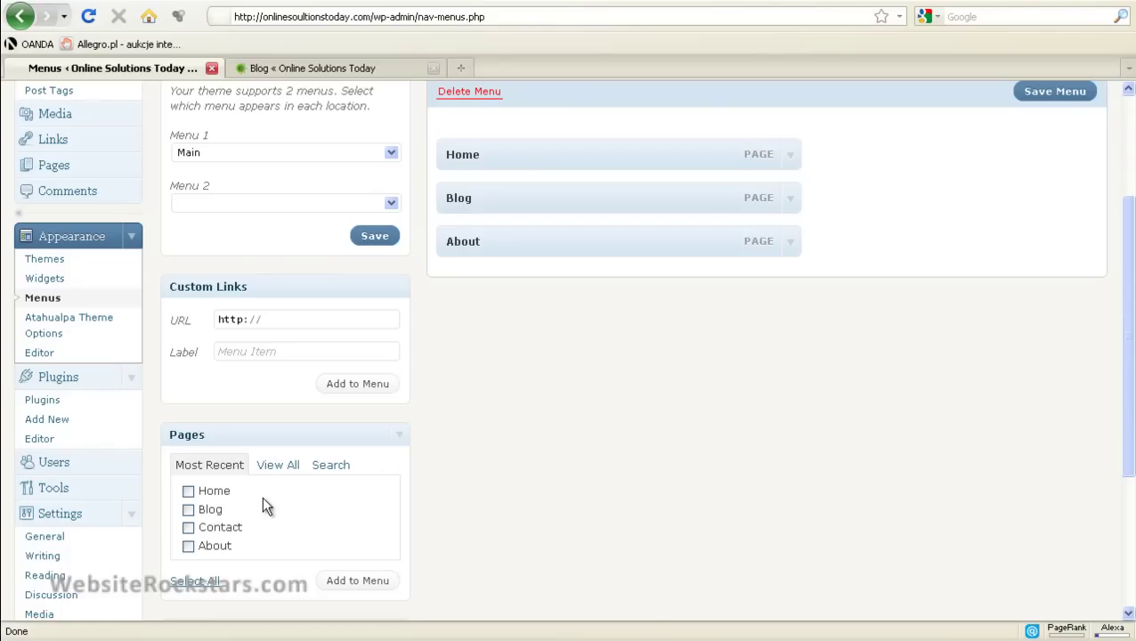
click(188, 527)
click(336, 583)
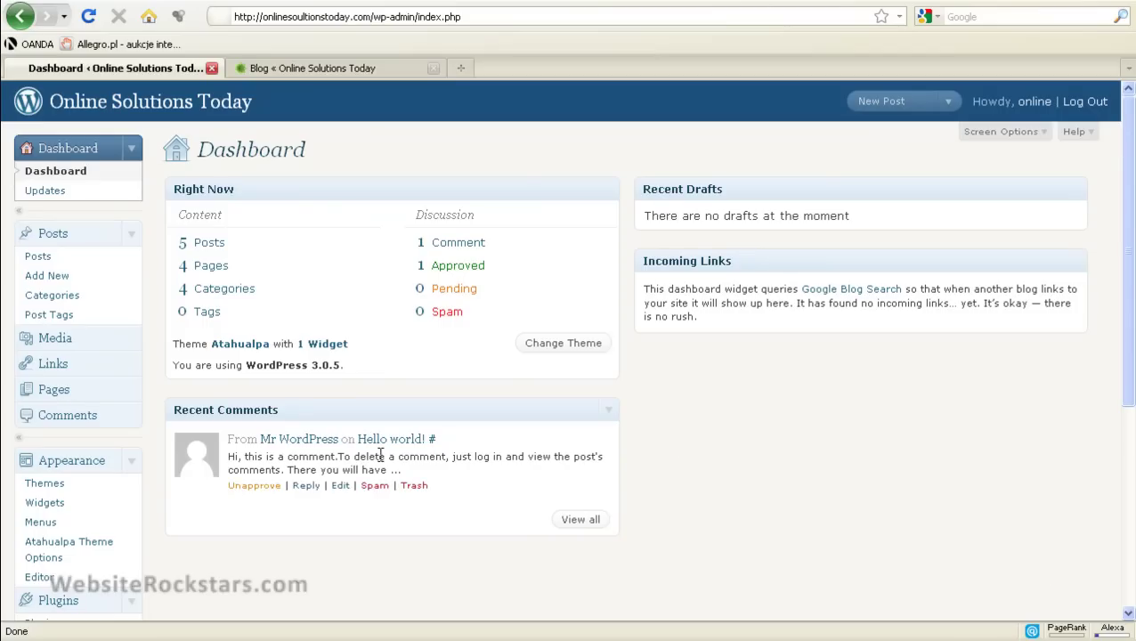
Step: Review the Atahualpa theme's MENU 1 page-menu and MENU 2 category-menu bar settings
click(100, 549)
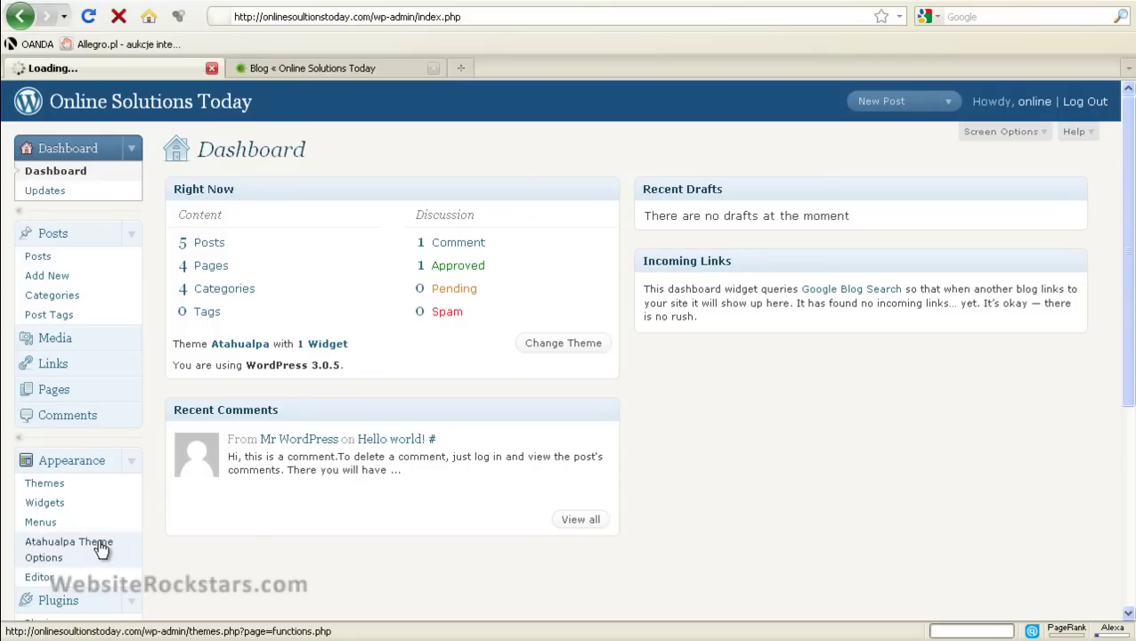
click(233, 479)
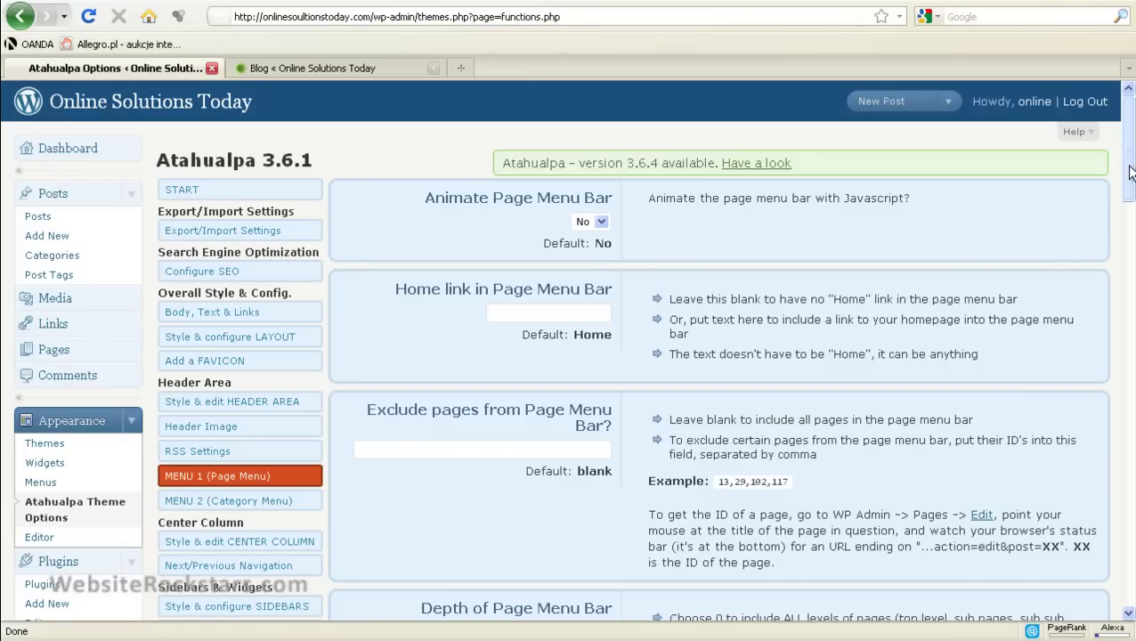
drag(1130, 172, 1131, 233)
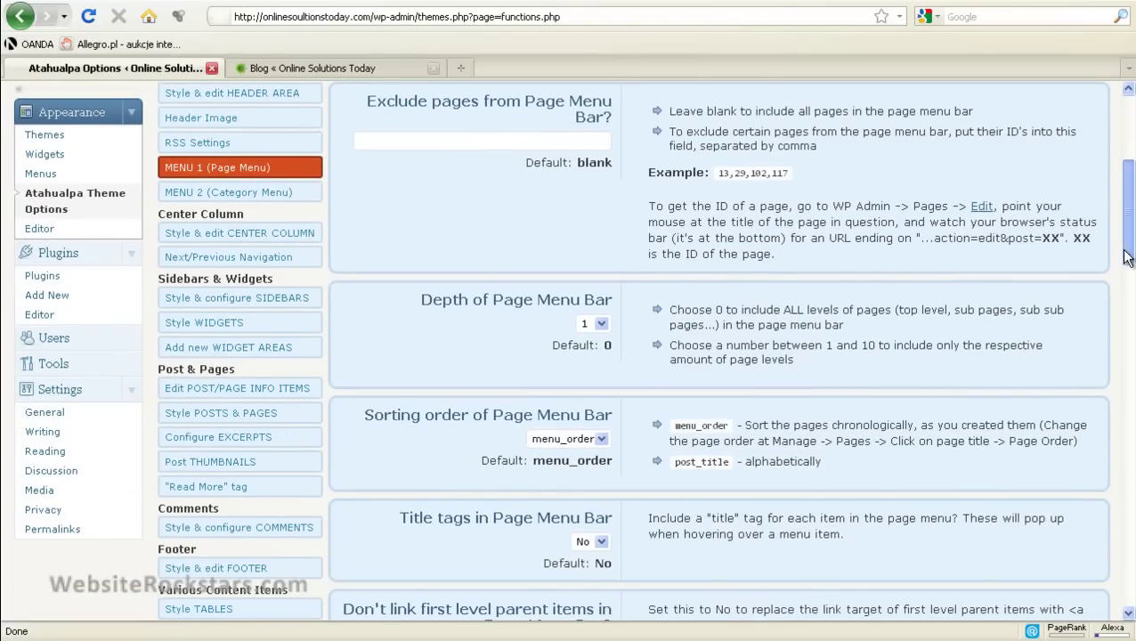
mouse_move(1127, 257)
mouse_down()
mouse_move(1131, 483)
mouse_move(1116, 325)
mouse_move(1126, 256)
mouse_up()
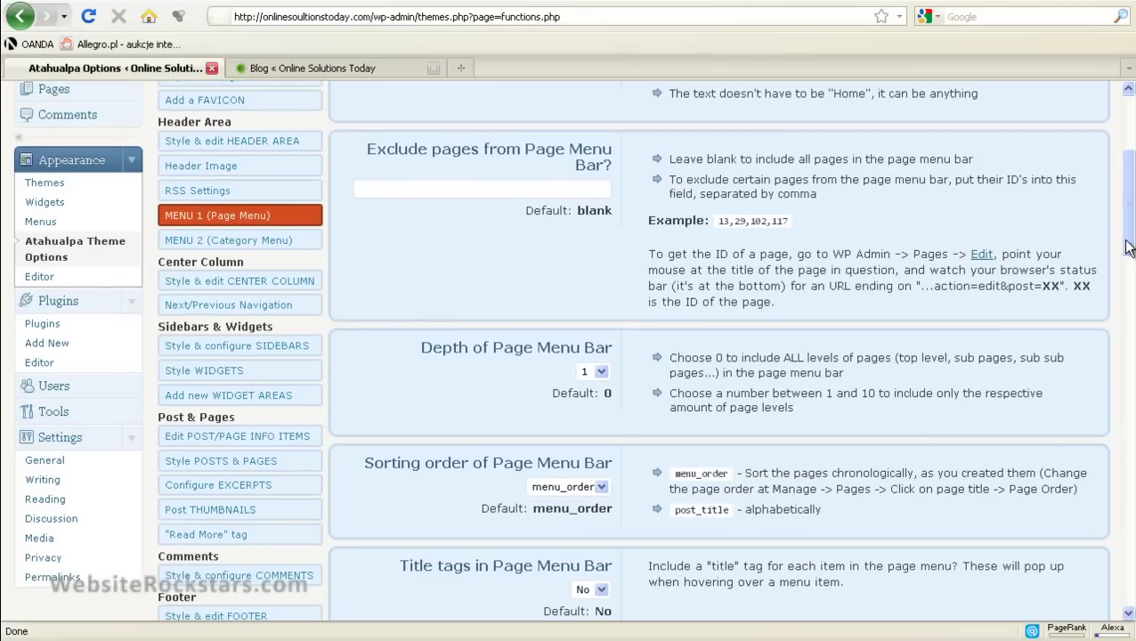
click(300, 250)
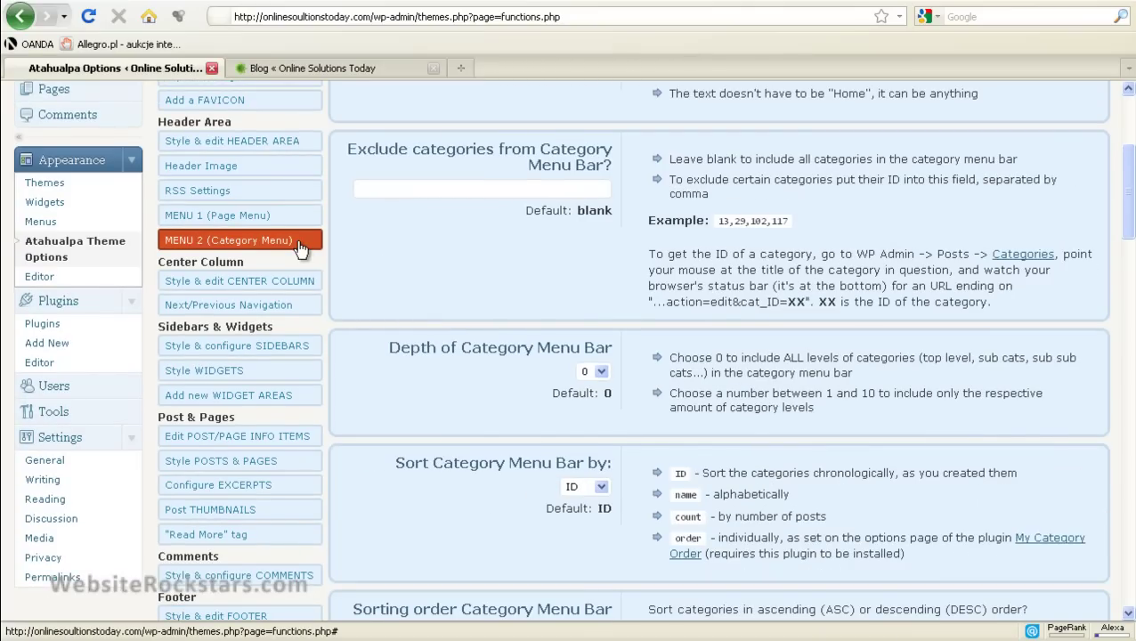
mouse_move(1127, 197)
mouse_down()
mouse_move(1129, 163)
mouse_move(1129, 182)
mouse_up()
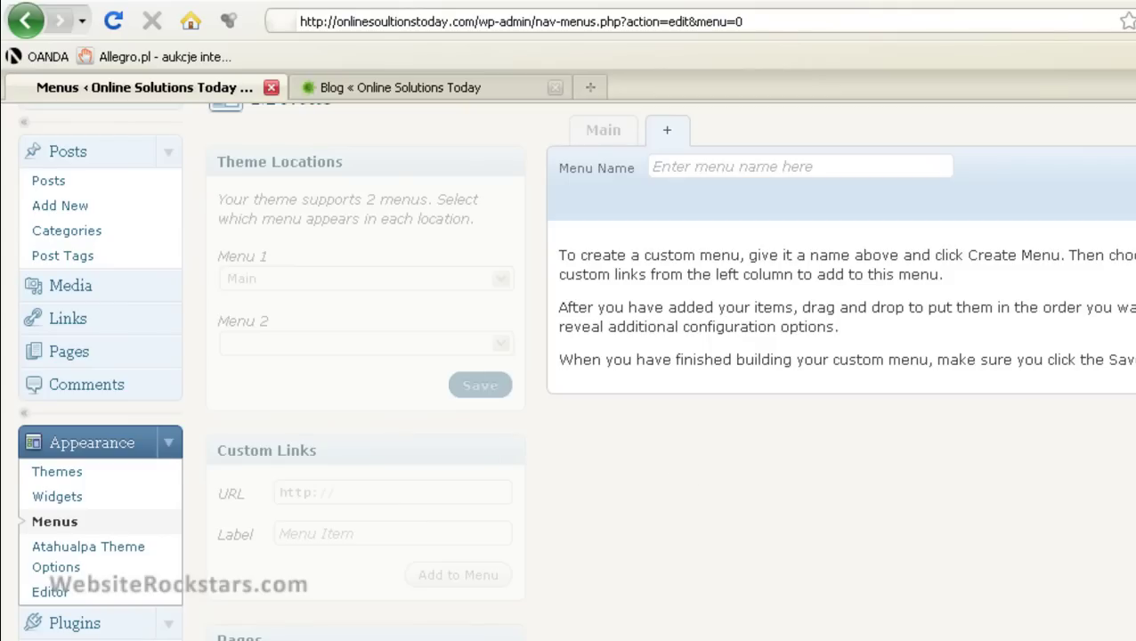
Step: In the Main menu, indent Contact beneath About as its submenu item
scroll(568, 356, up, 2)
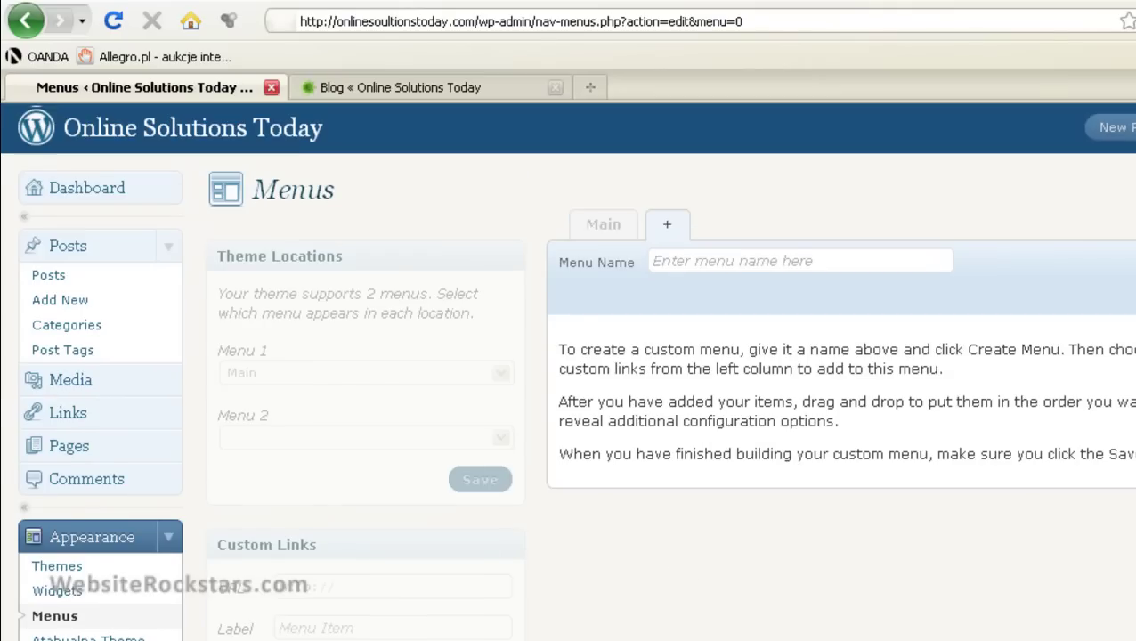
click(613, 233)
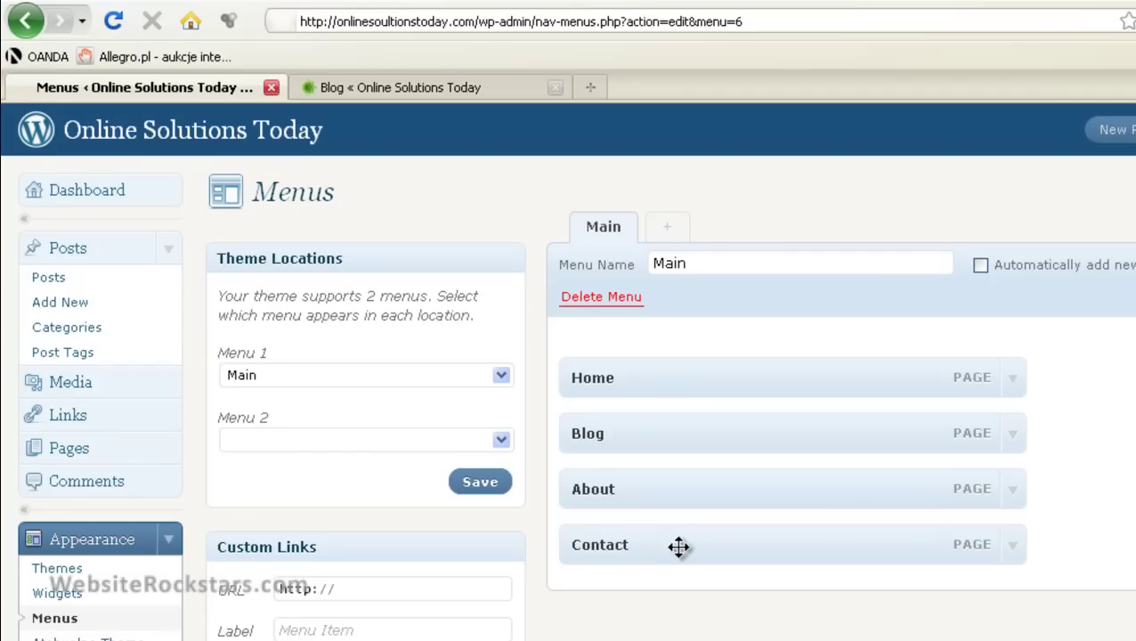
mouse_move(676, 548)
mouse_down()
mouse_move(704, 547)
mouse_move(694, 546)
mouse_up()
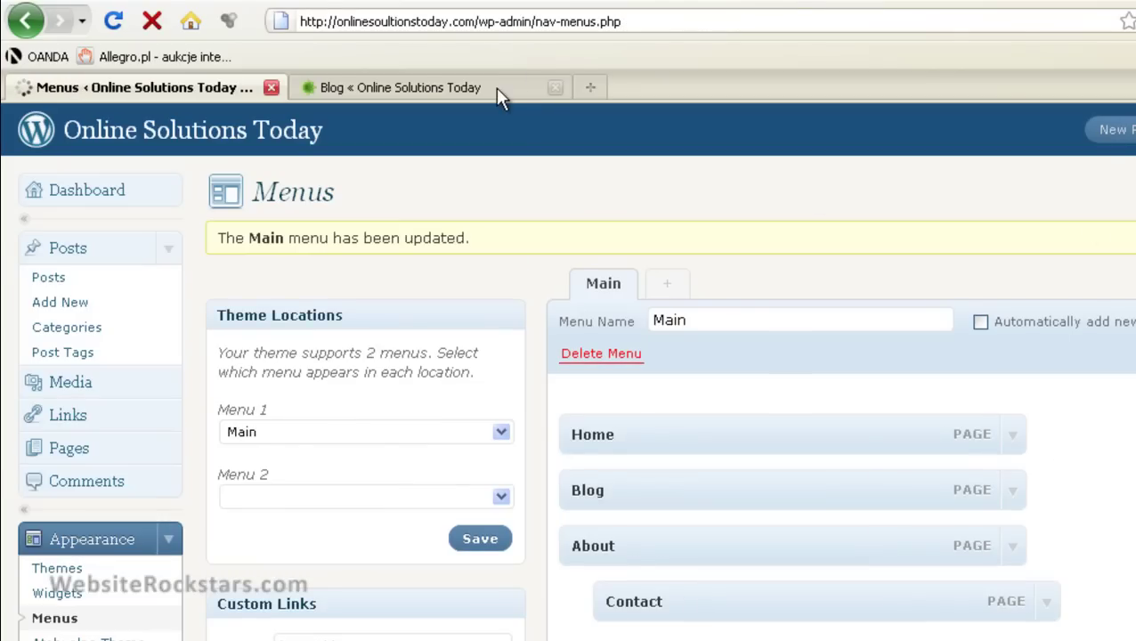
Step: Reload the blog to confirm CONTACT drops down under ABOUT, then return to Menus
click(496, 88)
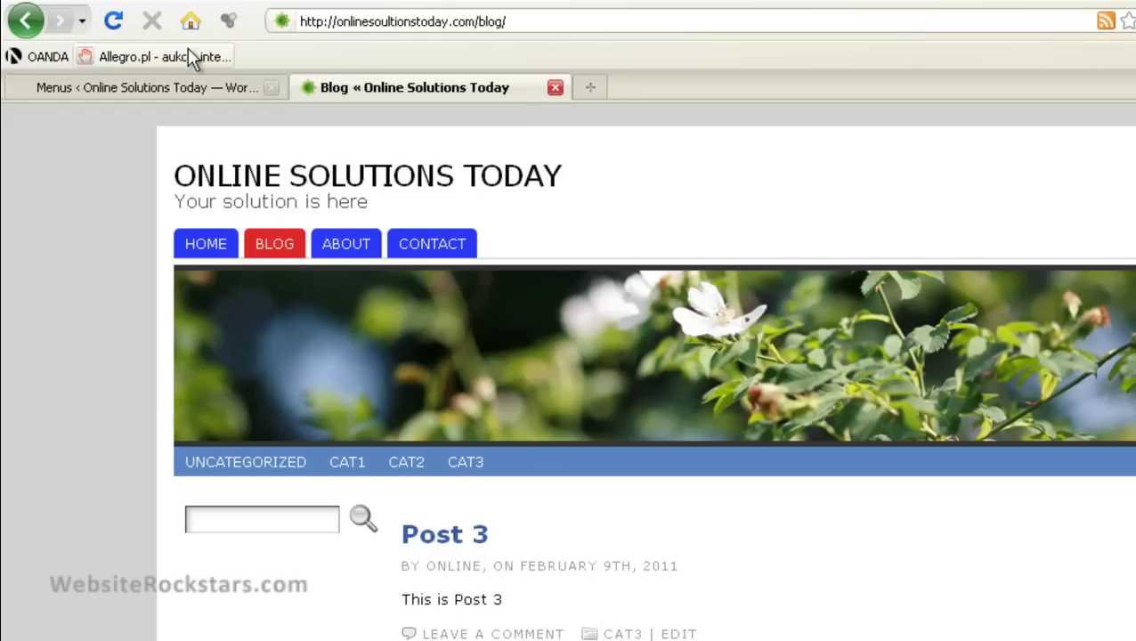
click(119, 26)
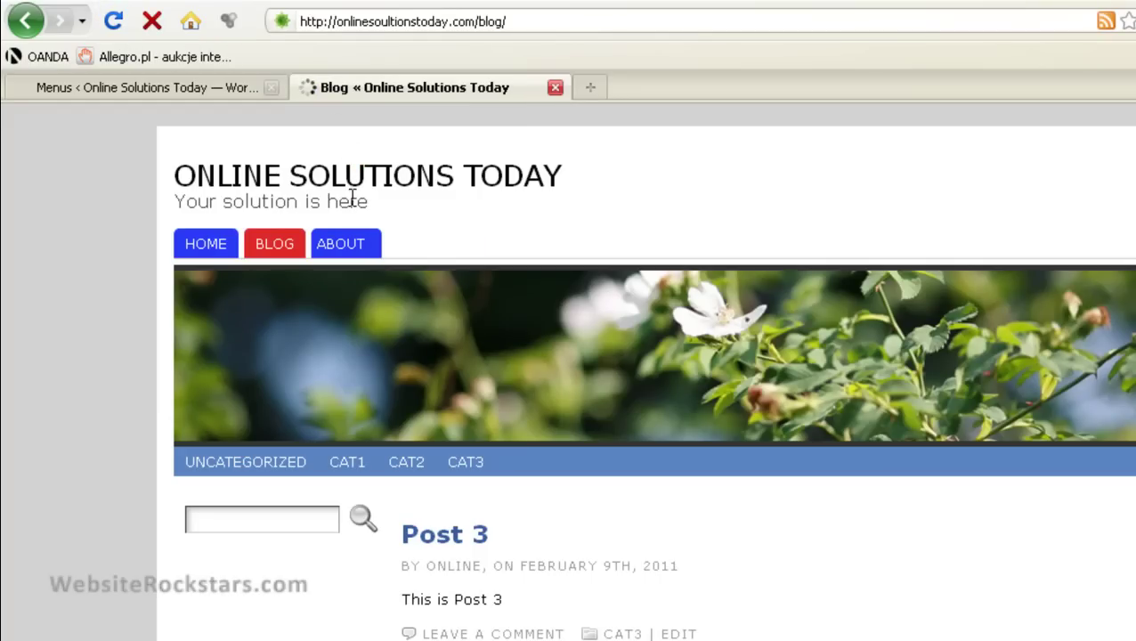
mouse_move(353, 240)
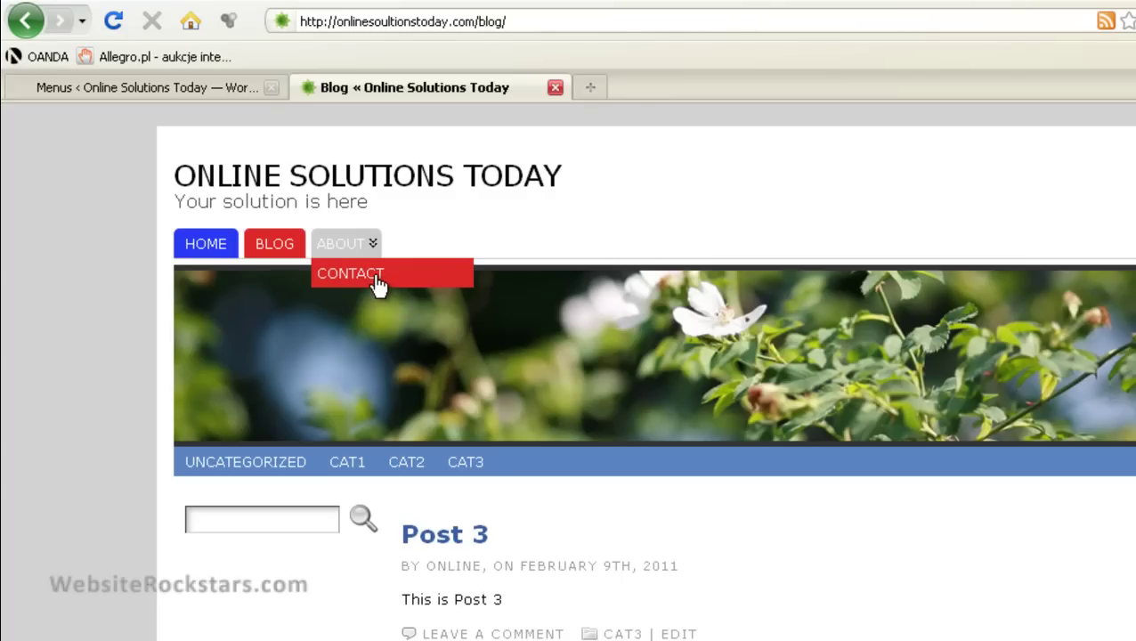
click(167, 98)
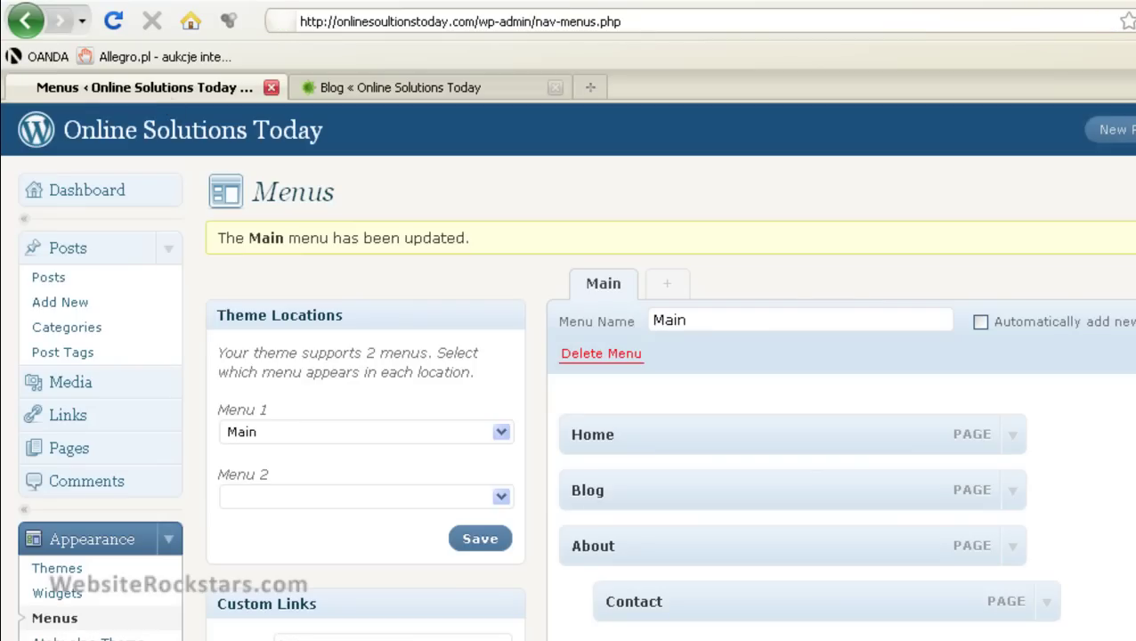